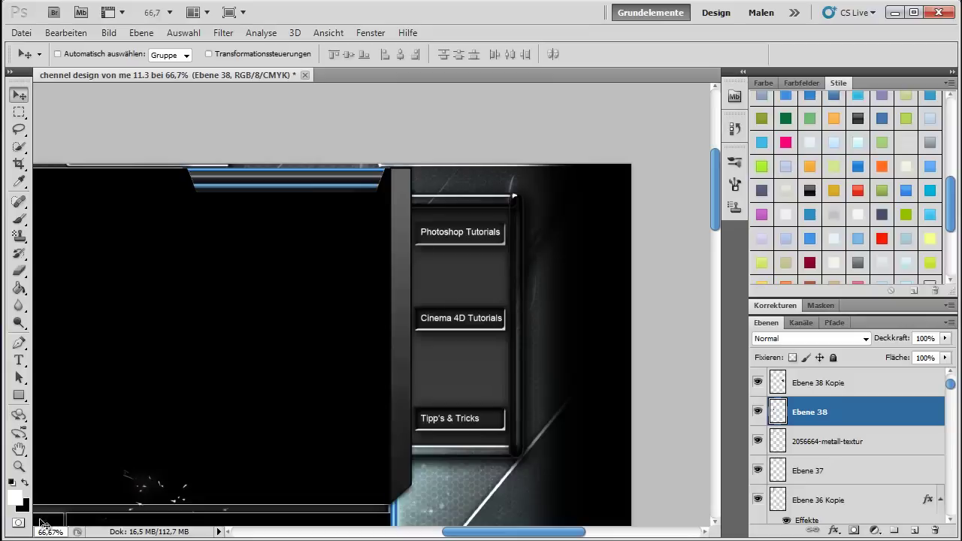
Scroll through the finished metallic navigation panel to review its three buttons
scroll(460, 279, down, 3)
scroll(425, 284, up, 3)
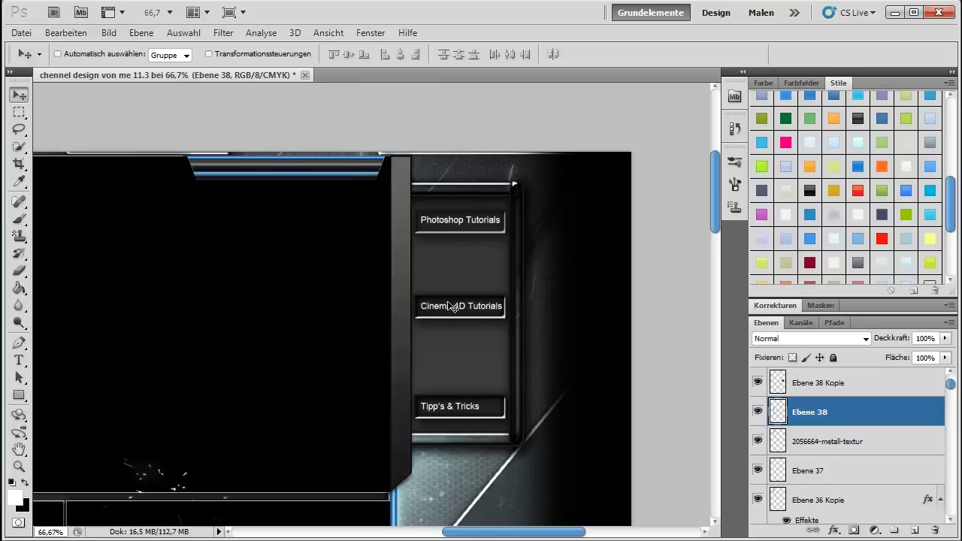
scroll(331, 253, down, 5)
scroll(331, 253, up, 1)
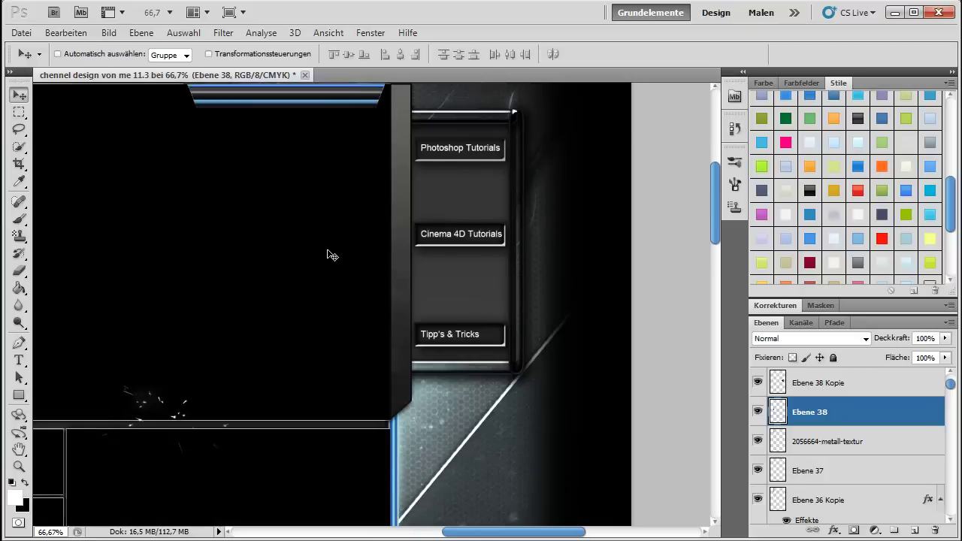
scroll(329, 252, up, 3)
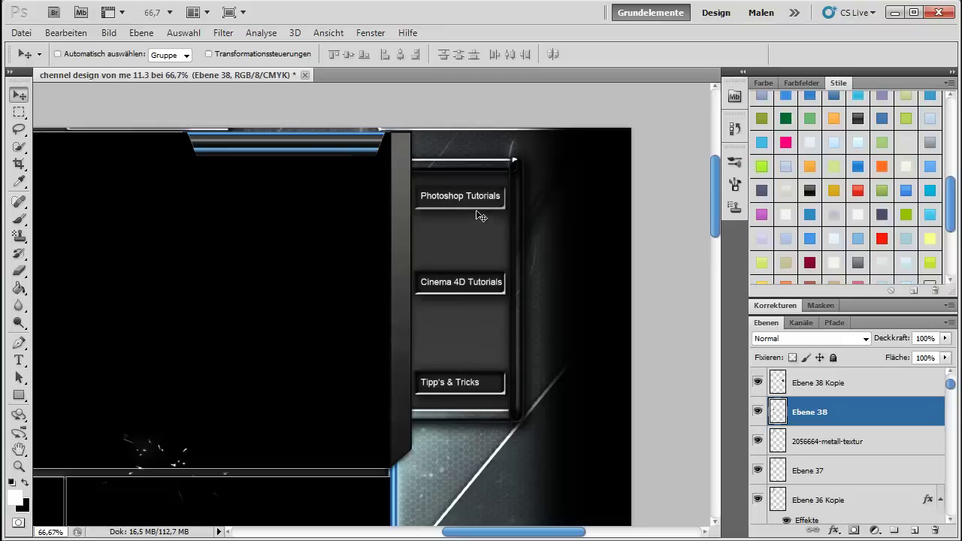
Create a new white 1280 x 1024 px document from the Web preset
click(36, 36)
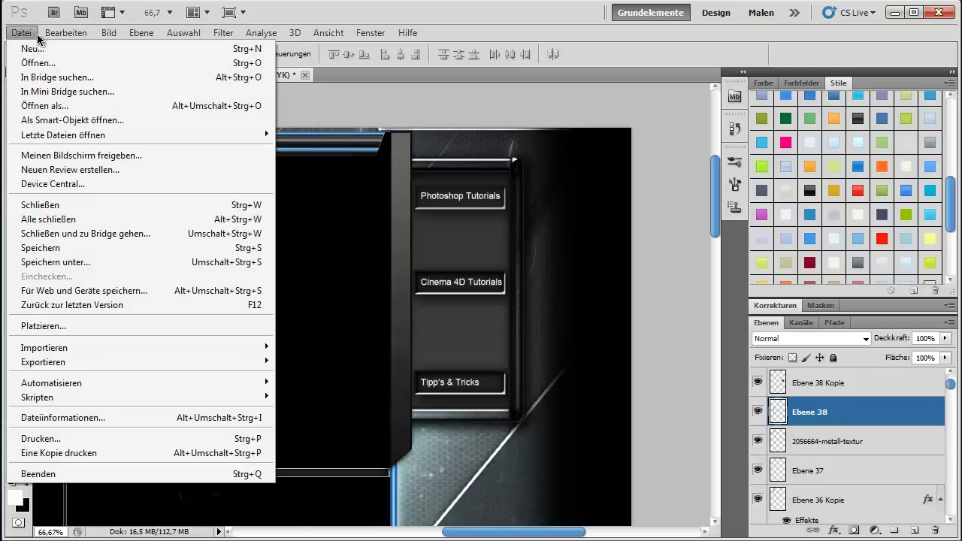
key(Escape)
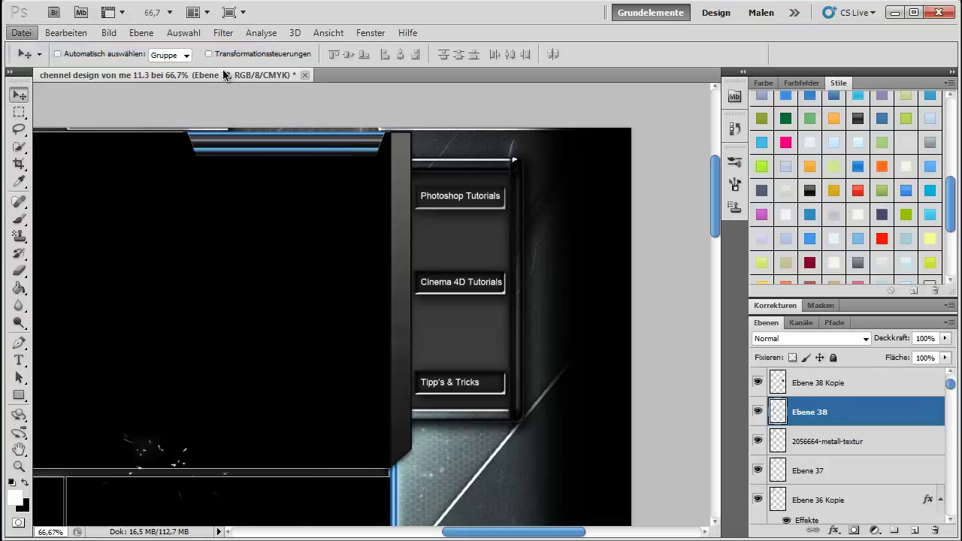
key(ctrl+n)
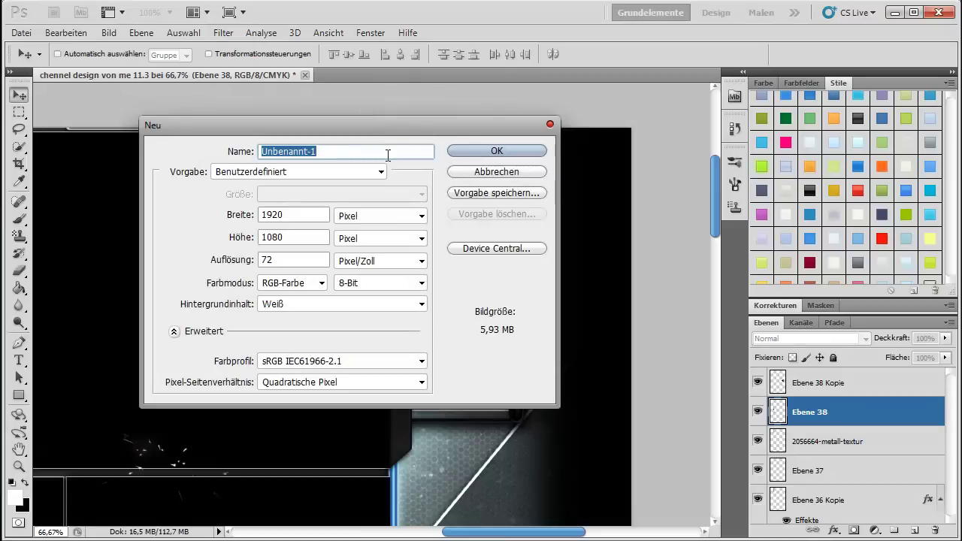
click(293, 214)
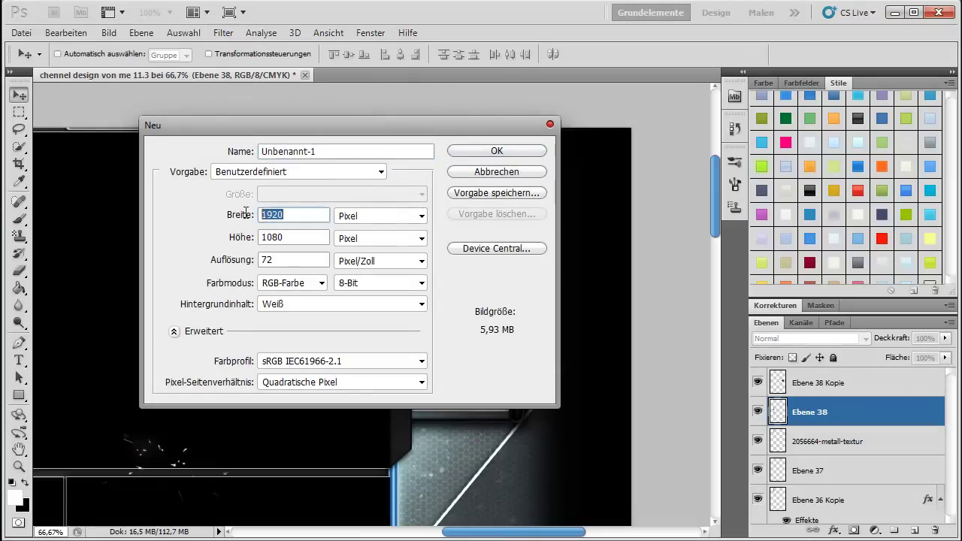
click(320, 169)
click(273, 268)
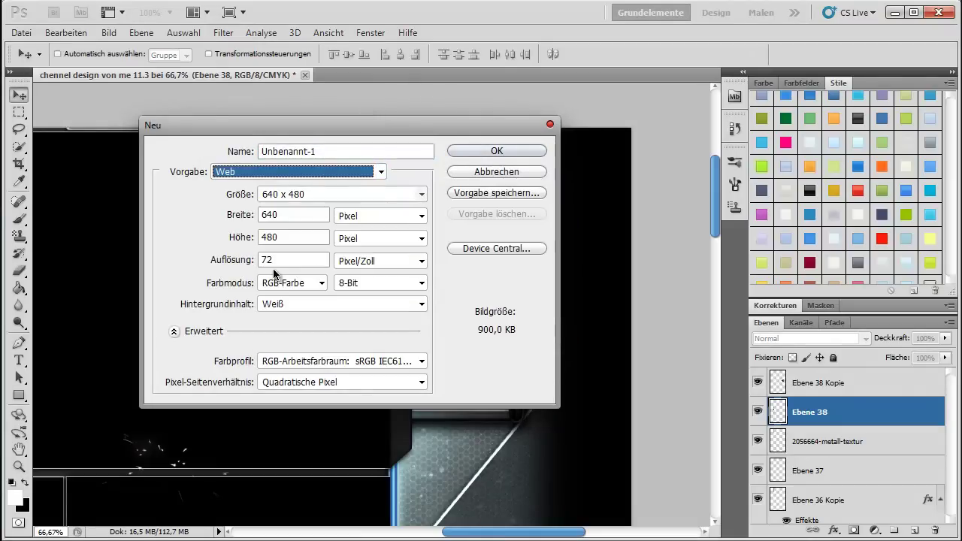
click(342, 193)
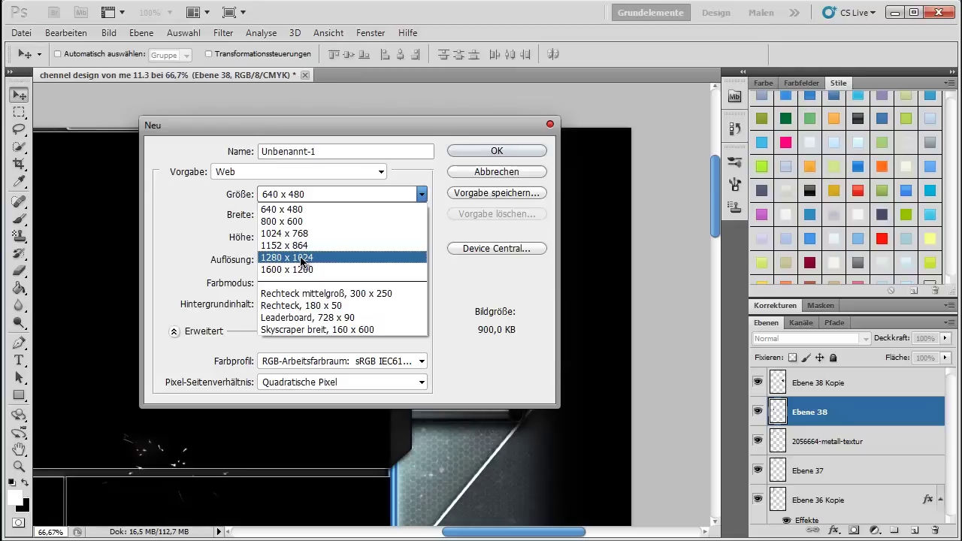
click(320, 259)
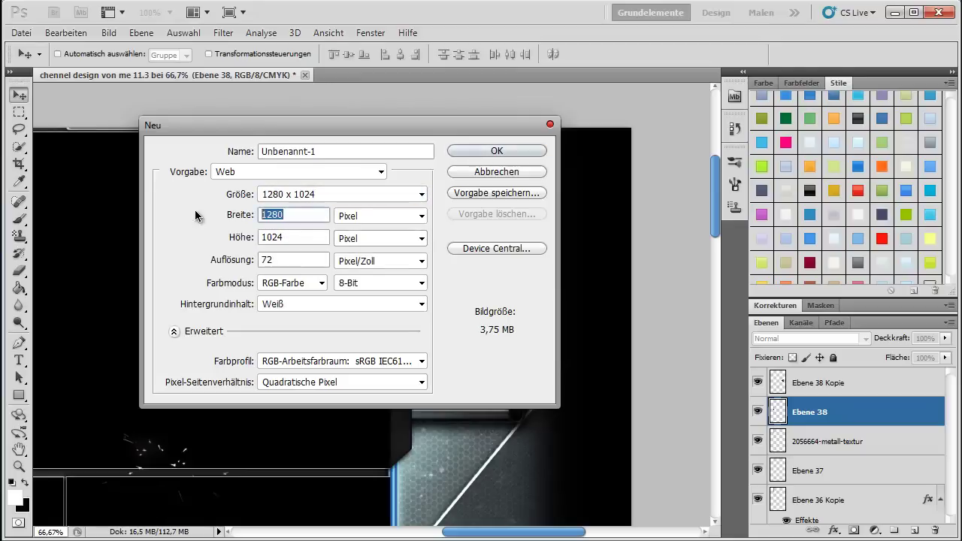
key(Tab)
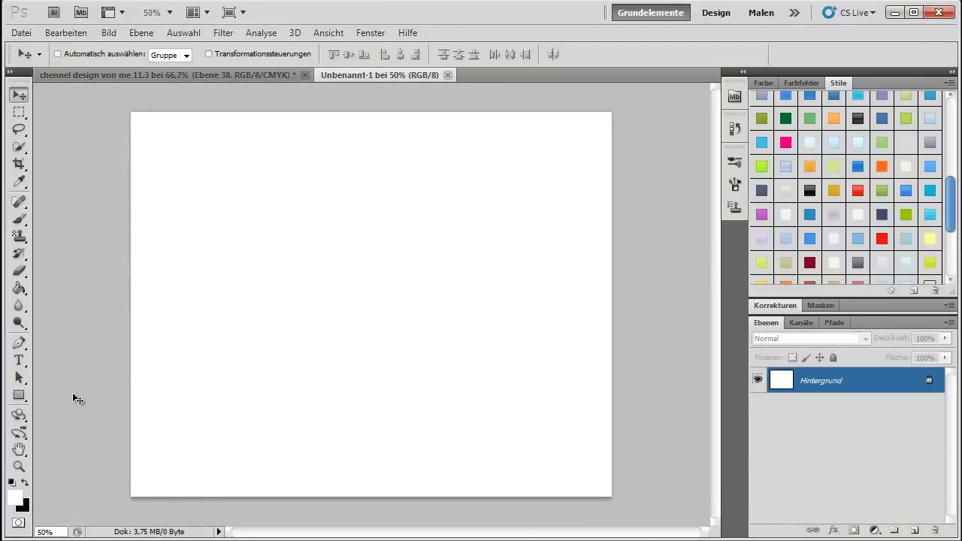
Draw a tall dark grey rectangle, Form 1, in the canvas centre
click(17, 398)
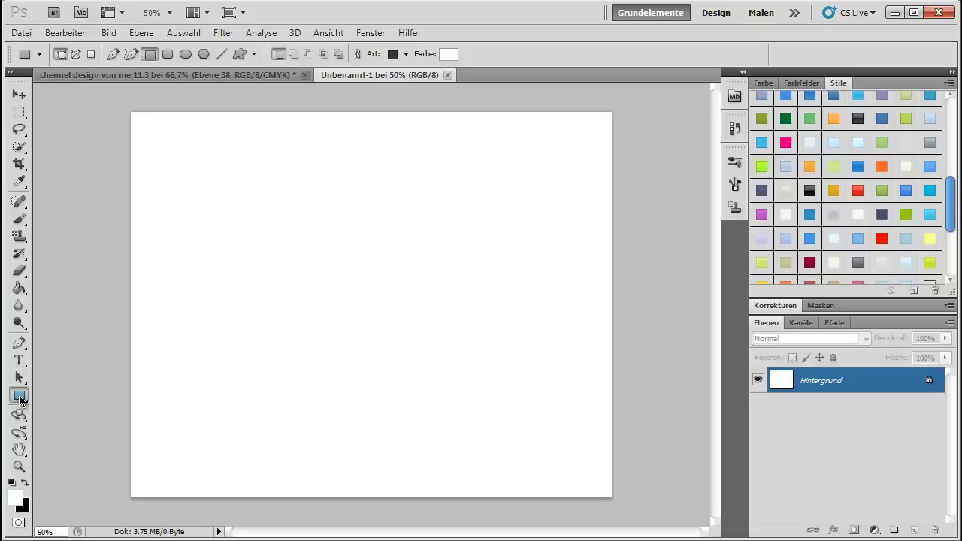
click(16, 396)
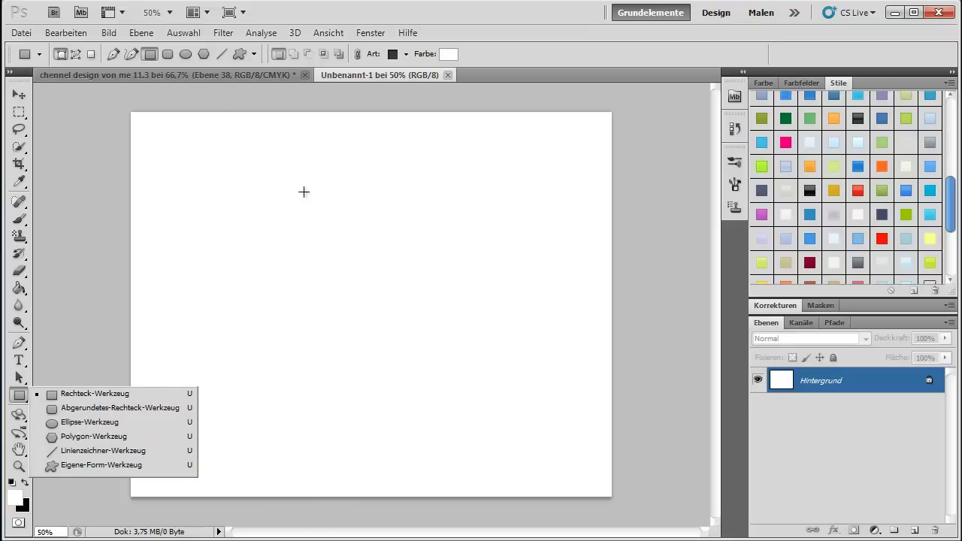
mouse_move(303, 192)
mouse_down()
mouse_move(378, 300)
mouse_move(493, 399)
mouse_move(458, 364)
mouse_move(453, 391)
mouse_move(468, 416)
mouse_up()
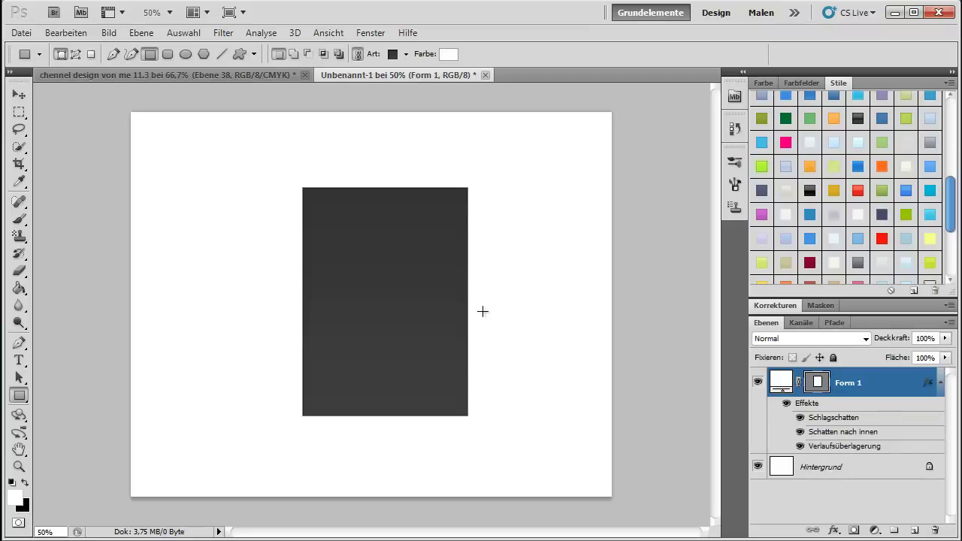
scroll(905, 235, down, 2)
scroll(905, 233, down, 3)
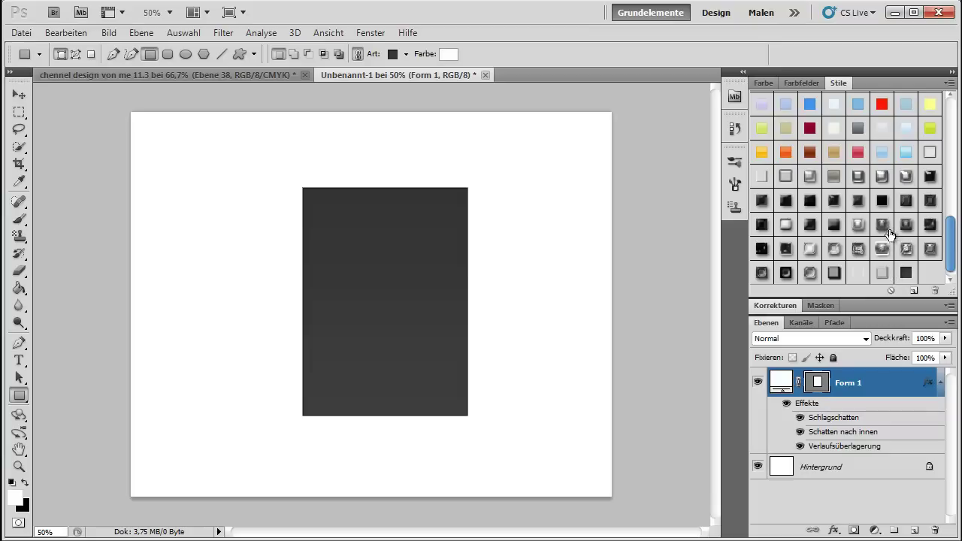
Rasterize the Form 1 layer and switch to the Rounded Rectangle tool with 10 px radius
right_click(899, 386)
click(837, 375)
right_click(837, 376)
click(890, 131)
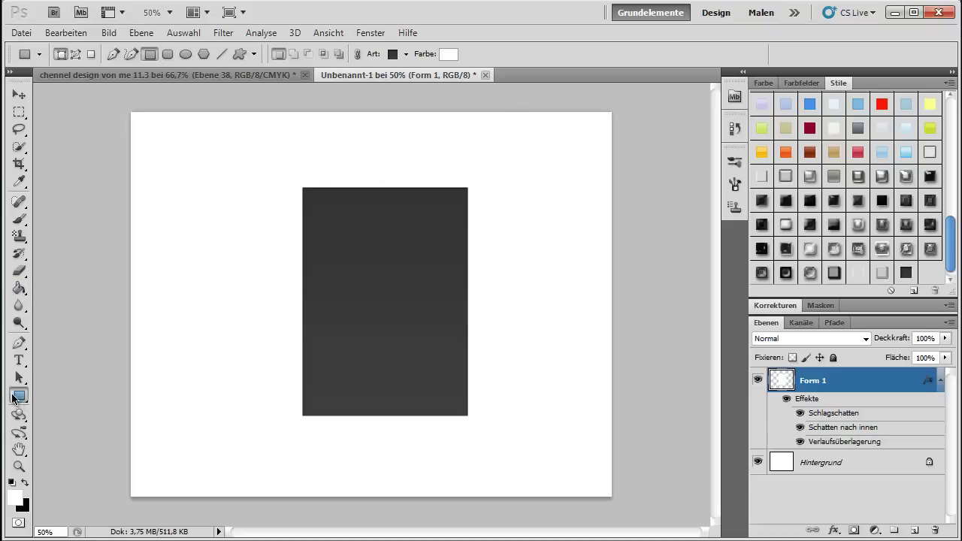
drag(17, 400, 58, 407)
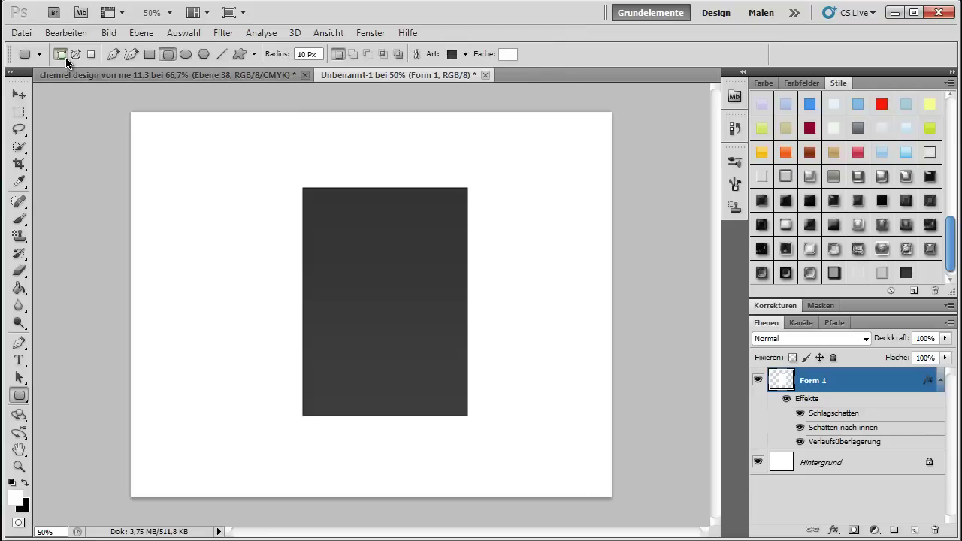
Set the style for new shapes to none
click(464, 55)
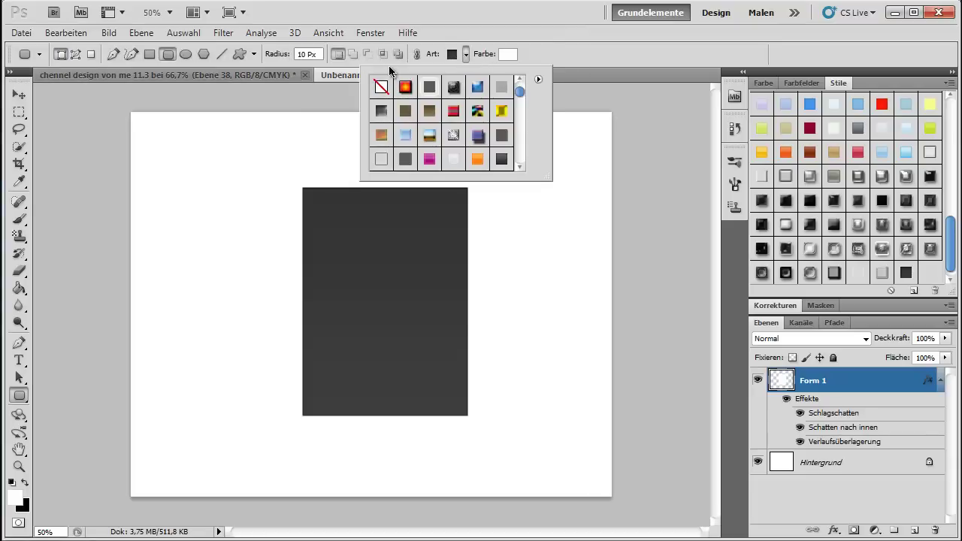
click(372, 84)
click(562, 53)
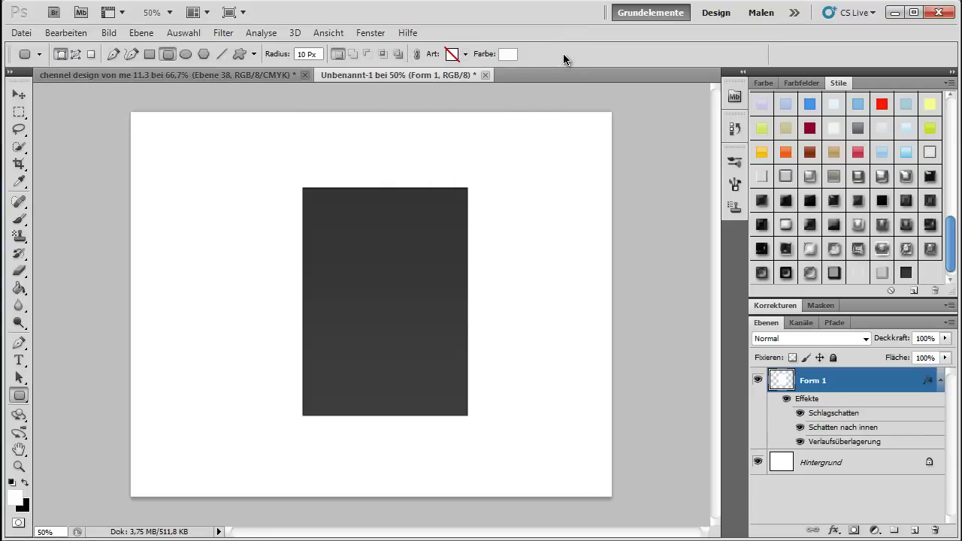
Set the shape fill to black 000000 and outline a wide bar across the rectangle's top edge
click(507, 54)
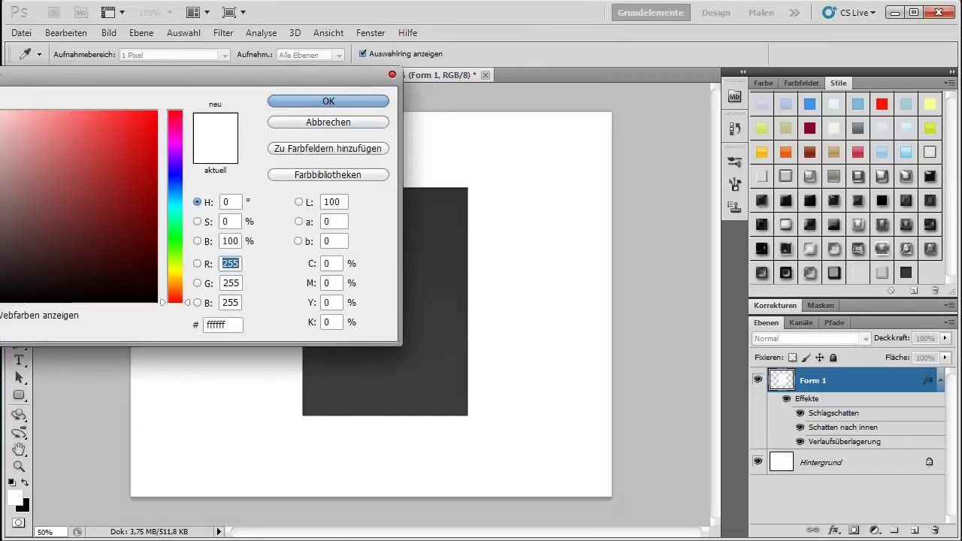
mouse_move(68, 174)
mouse_down()
mouse_move(2, 301)
mouse_move(1, 120)
mouse_up()
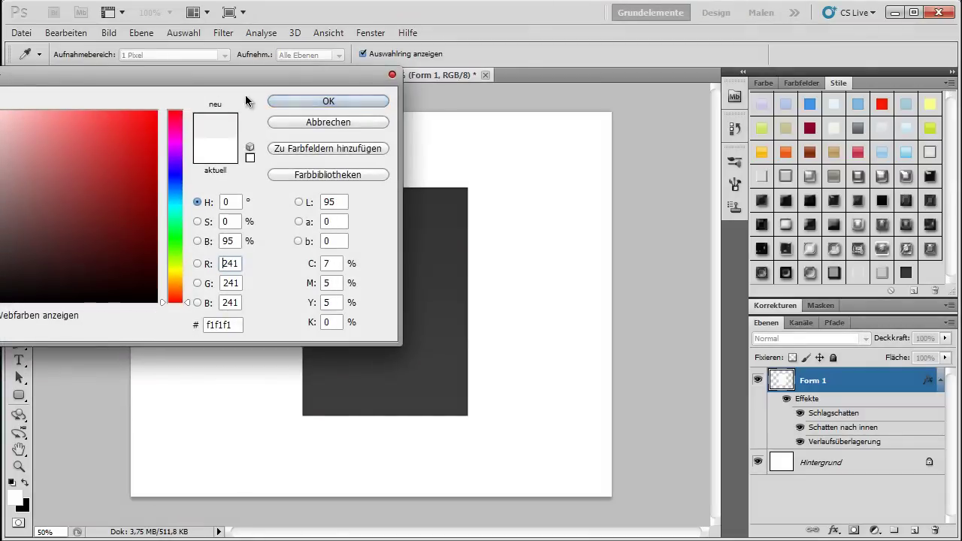
click(301, 101)
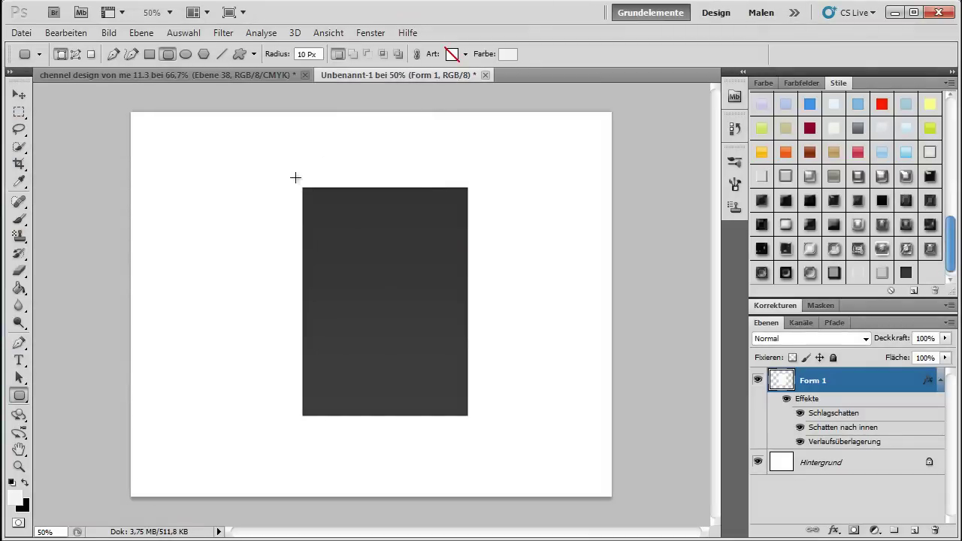
click(507, 64)
click(6, 276)
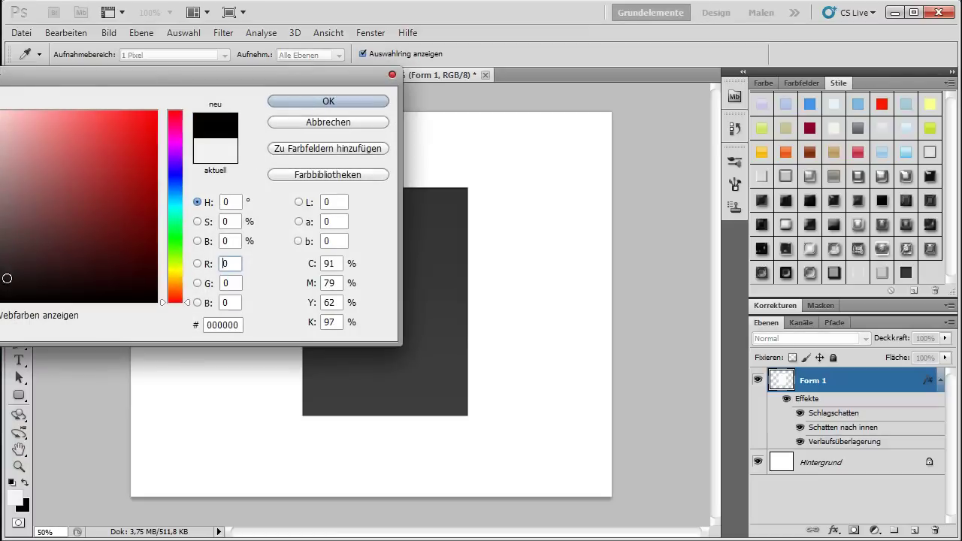
click(326, 99)
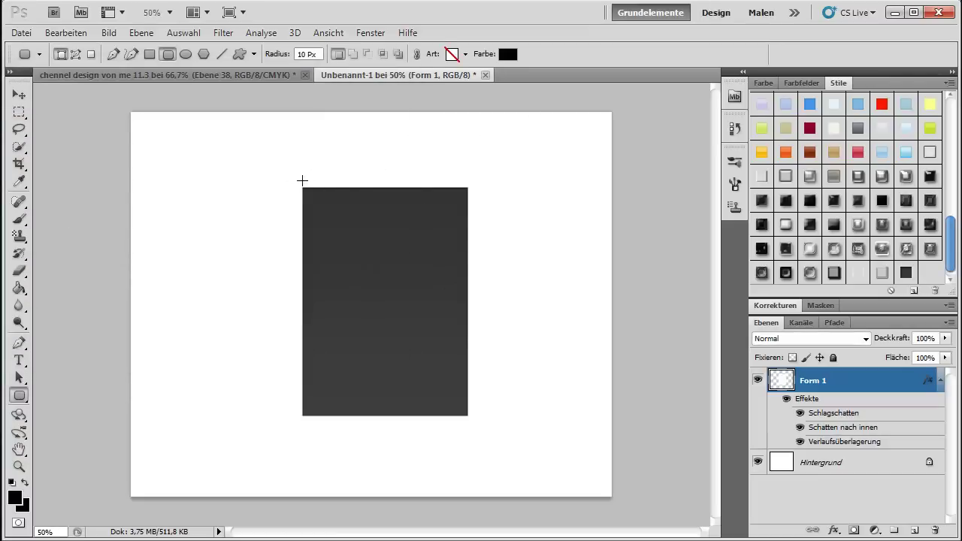
mouse_move(302, 180)
mouse_down()
mouse_move(415, 197)
mouse_move(474, 192)
mouse_up()
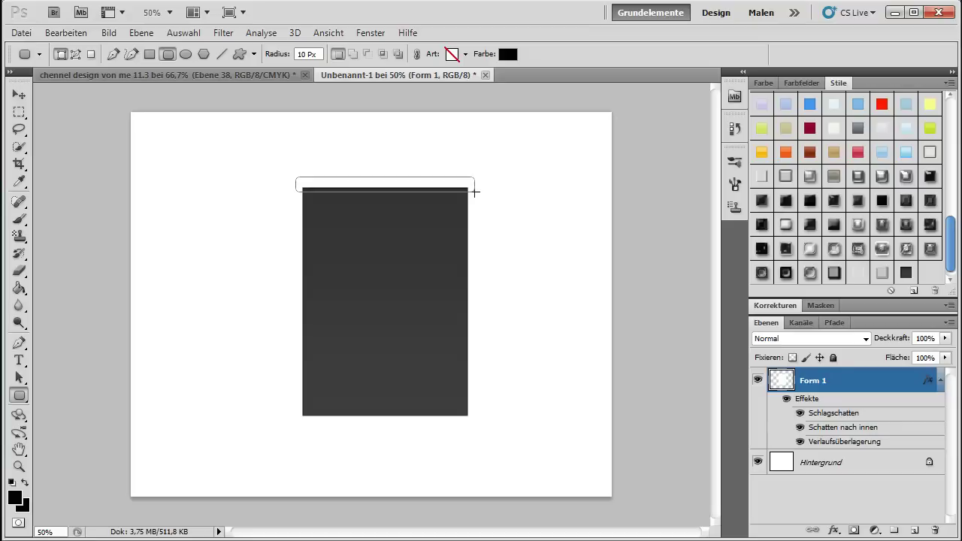
Finish the black top bar and rasterize the Form 2 layer
drag(475, 193, 474, 193)
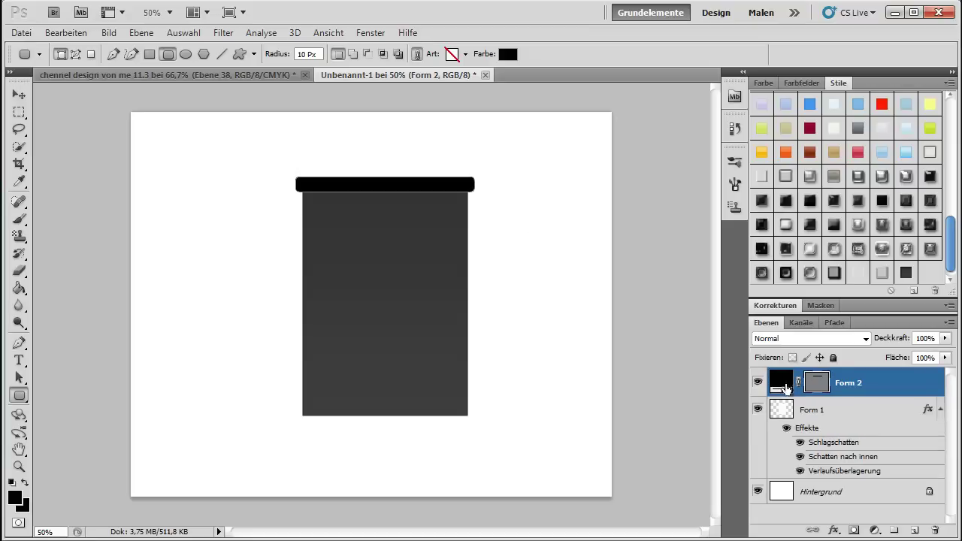
right_click(837, 382)
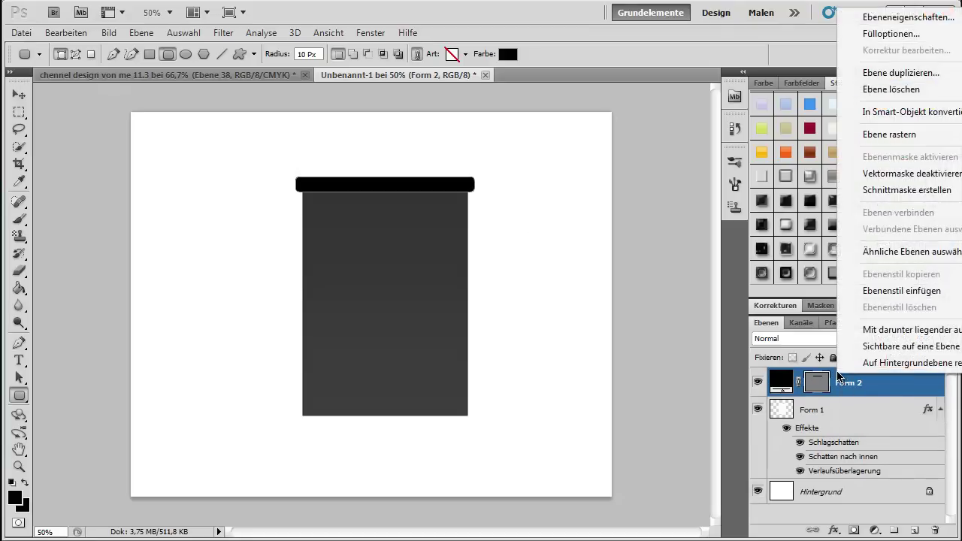
click(888, 134)
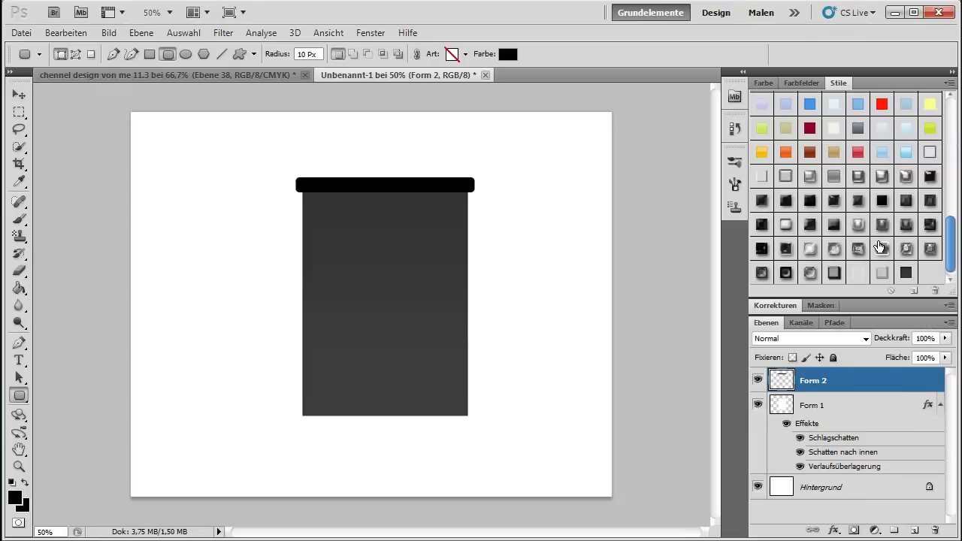
Give Form 2 the light grey bevelled metallic style and duplicate it as Form 2 Kopie
click(835, 273)
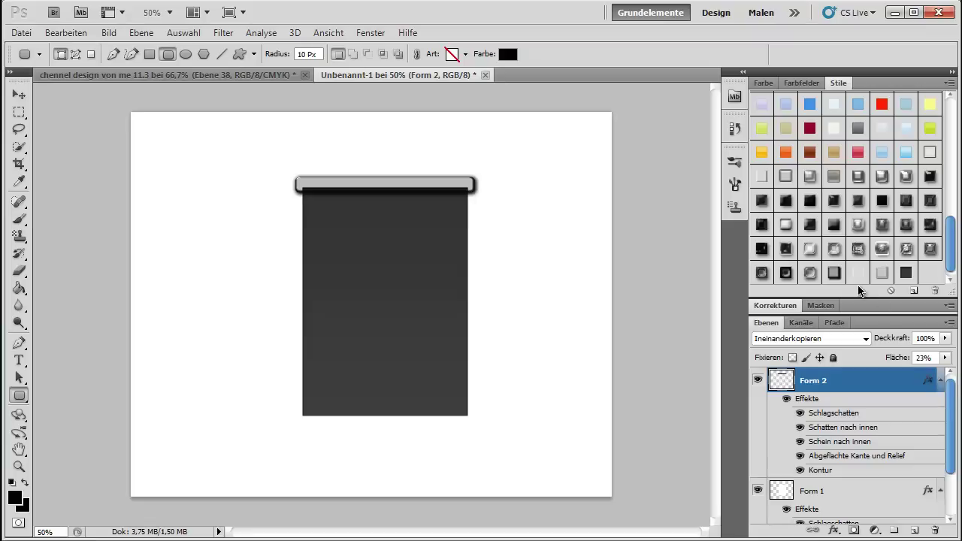
click(832, 273)
key(ctrl+z)
click(880, 273)
click(806, 276)
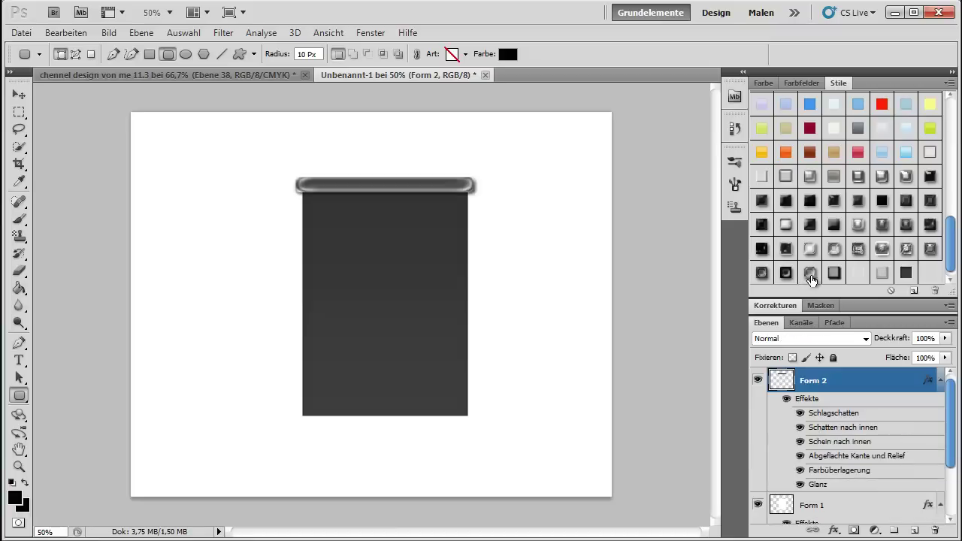
click(832, 274)
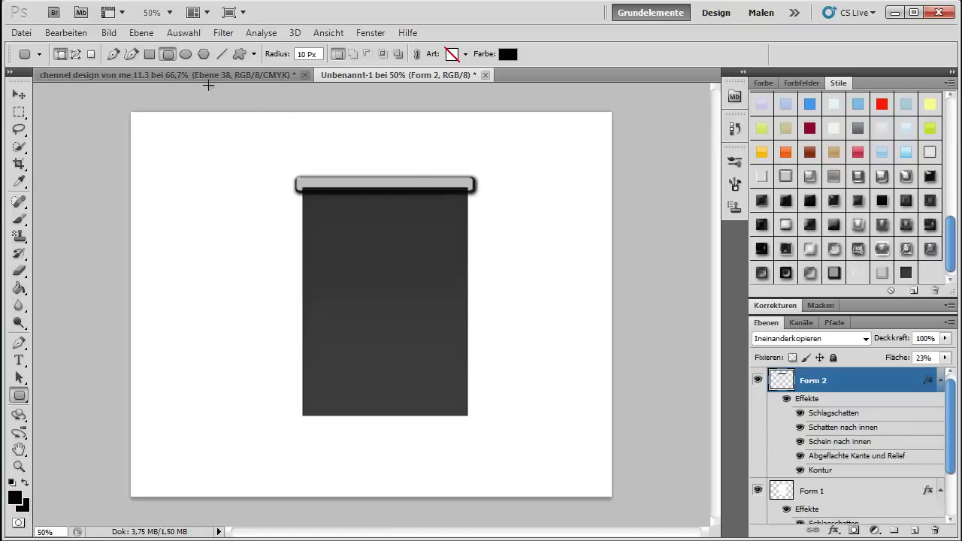
click(206, 75)
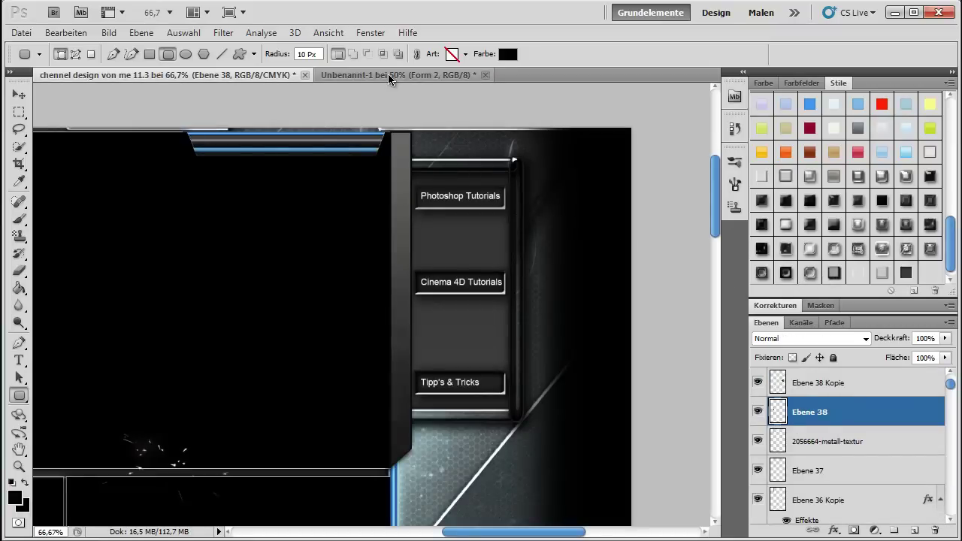
click(387, 74)
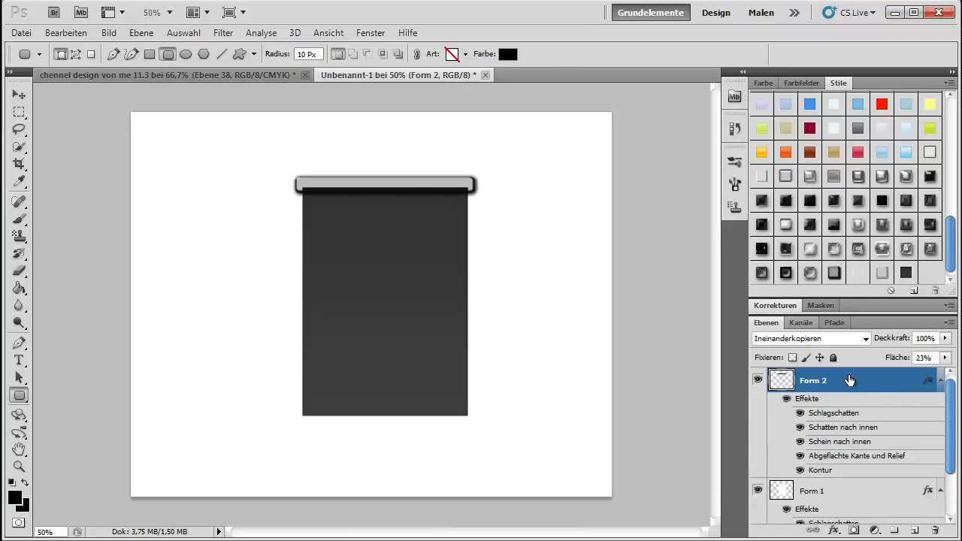
mouse_move(843, 385)
mouse_down()
mouse_move(895, 528)
mouse_move(916, 530)
mouse_up()
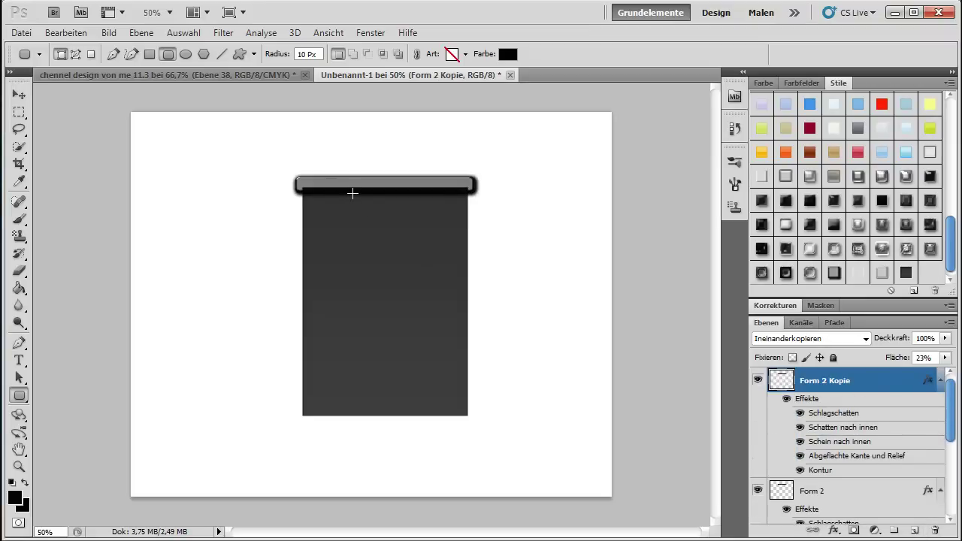
Free-transform the copied bar down to the panel's bottom edge, then duplicate it as Form 2 Kopie 2
click(66, 32)
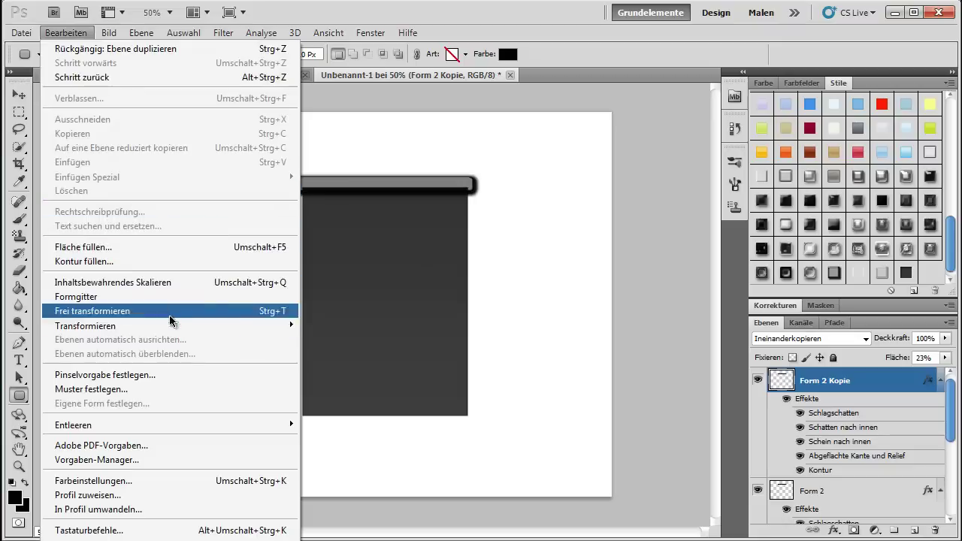
click(113, 310)
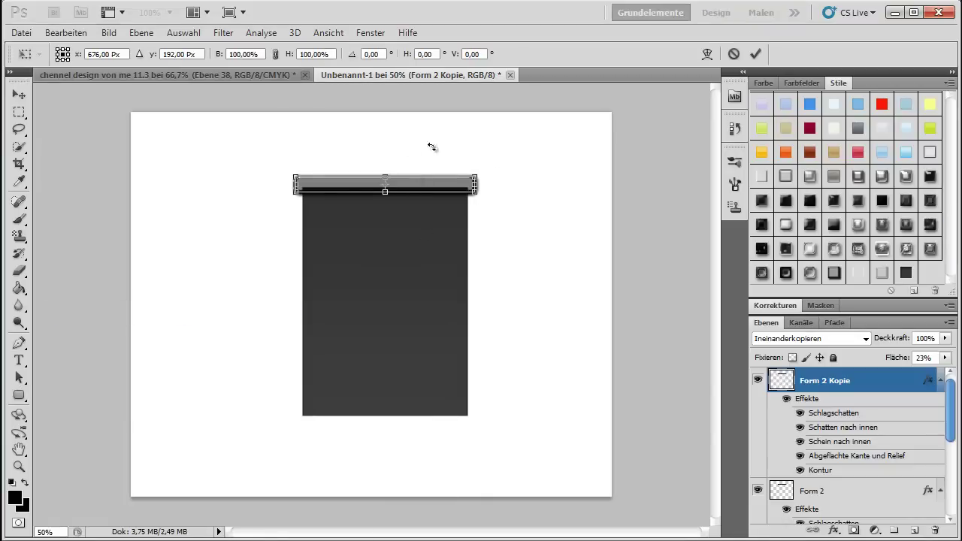
key(shift+Down)
key(shift+Down)
key(shift+Down)
key(shift+Down)
key(shift+Down)
key(shift+Down)
key(shift+Down)
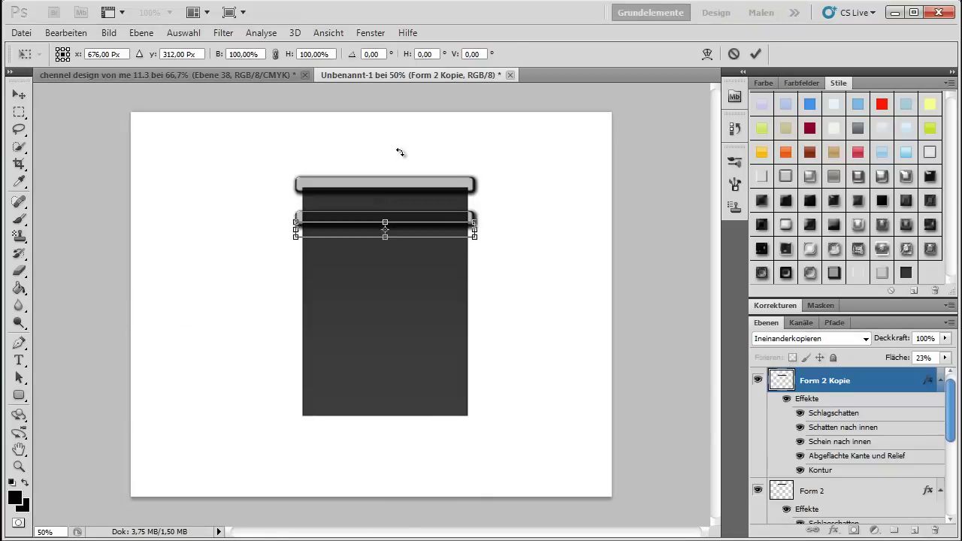
key(shift+Down)
key(shift+Down)
key(shift+Down)
key(shift+Down)
key(shift+Down)
key(shift+Down)
key(shift+Down)
key(shift+Down)
key(shift+Down)
key(shift+Down)
key(shift+Down)
key(shift+Down)
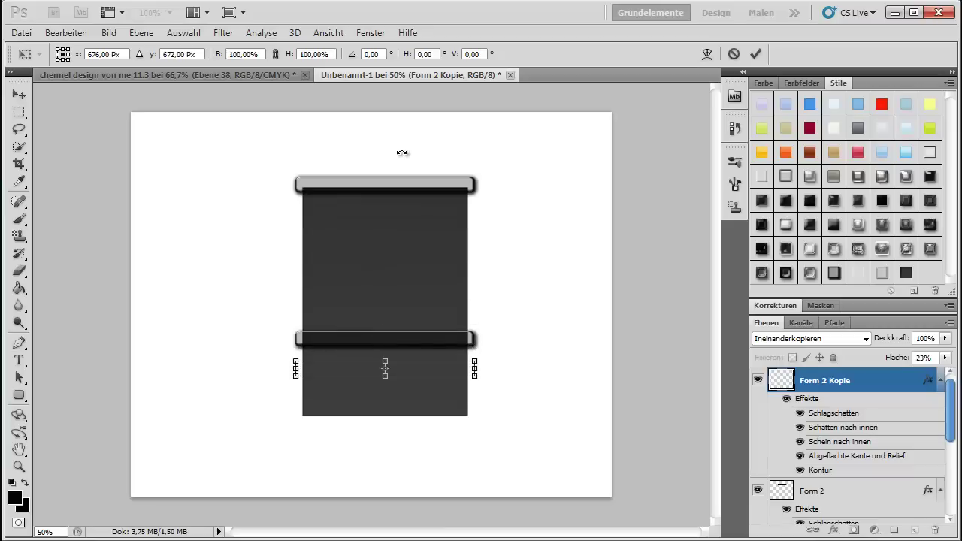
key(shift+Down)
key(shift+Down)
key(shift+Down)
key(shift+Down)
key(shift+Down)
key(shift+Down)
key(shift+Down)
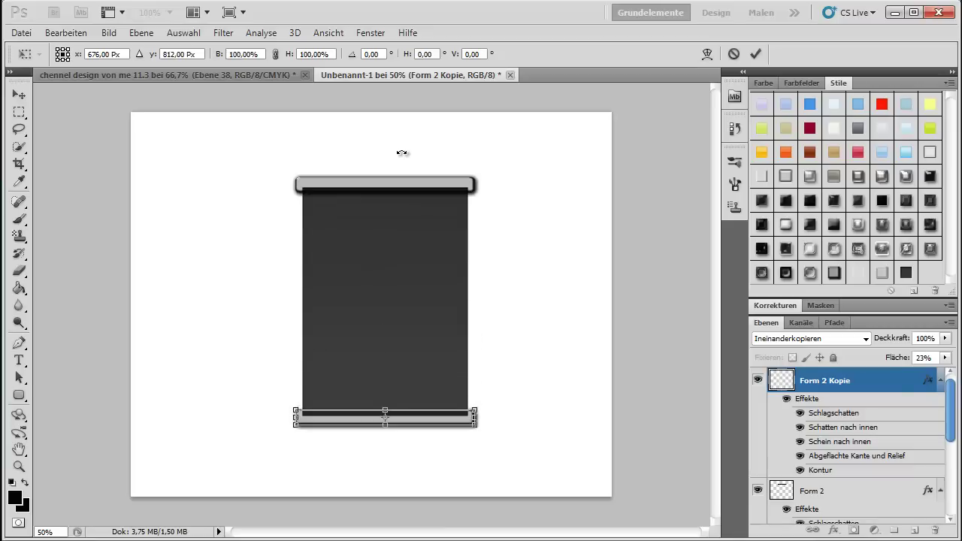
key(shift+Up)
key(shift+Down)
key(Return)
key(u)
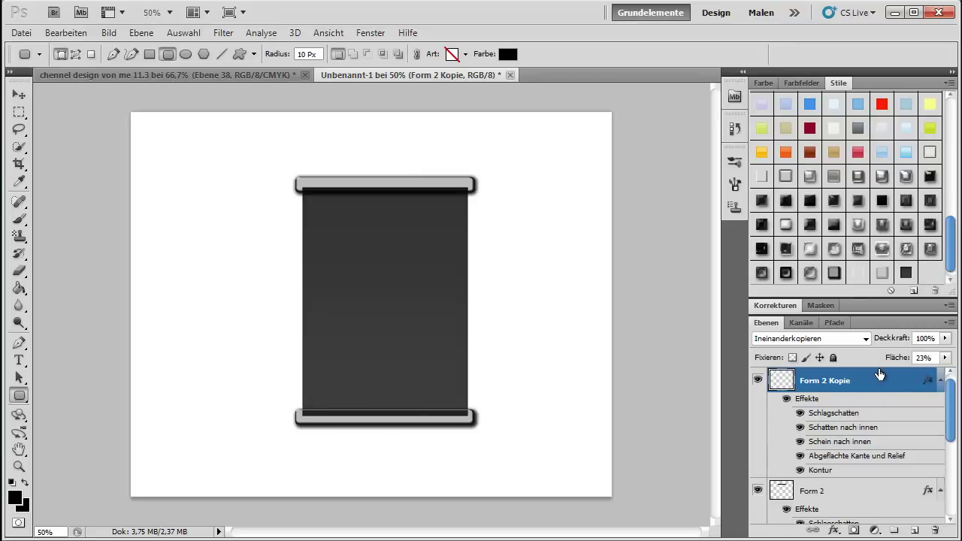
drag(879, 374, 879, 374)
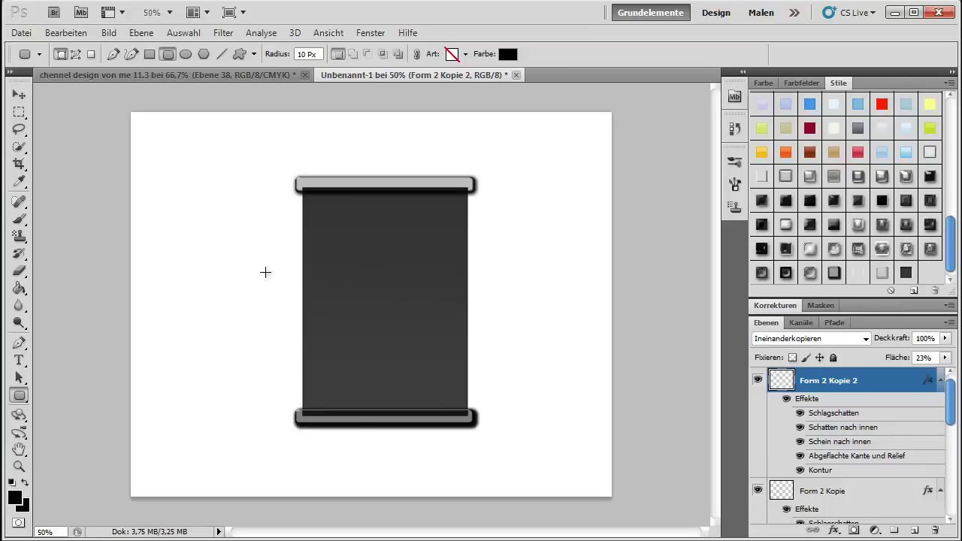
Rotate the bar copy 90° upright and move it to the panel's right edge
click(66, 33)
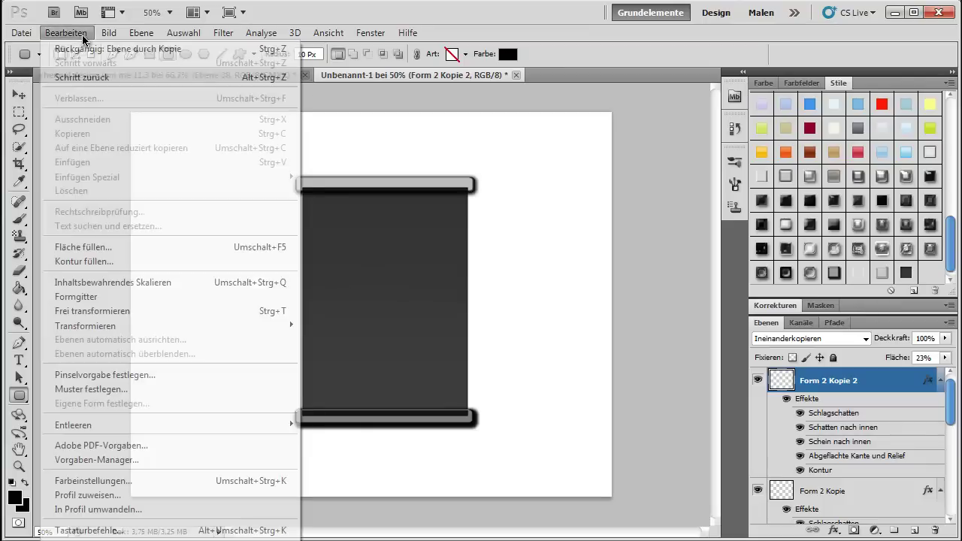
click(174, 311)
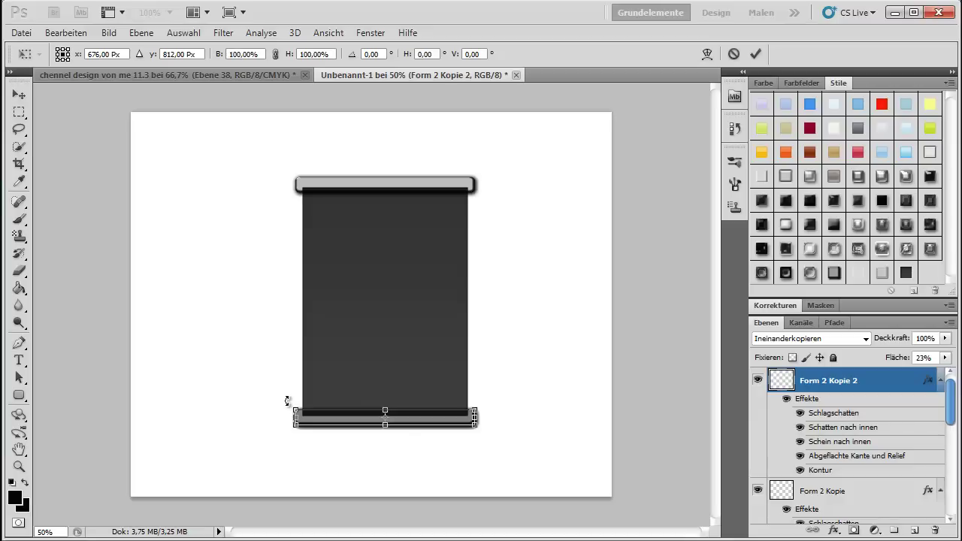
mouse_move(293, 402)
mouse_down()
mouse_move(411, 360)
mouse_move(394, 353)
mouse_up()
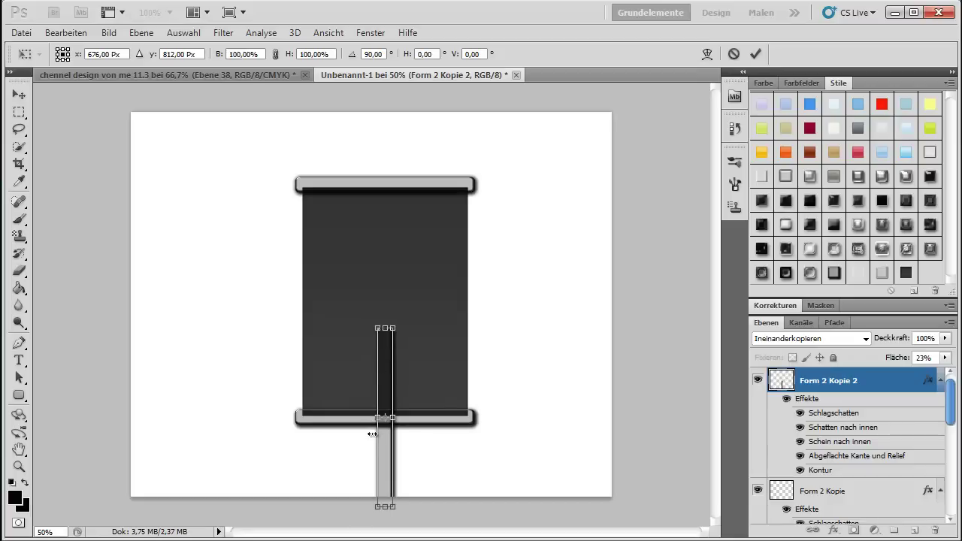
key(shift+Up)
key(shift+Up)
key(shift+Up)
key(shift+Up)
key(shift+Up)
key(shift+Up)
key(shift+Up)
key(shift+Up)
key(shift+Up)
key(shift+Up)
key(shift+Up)
key(shift+Up)
key(shift+Up)
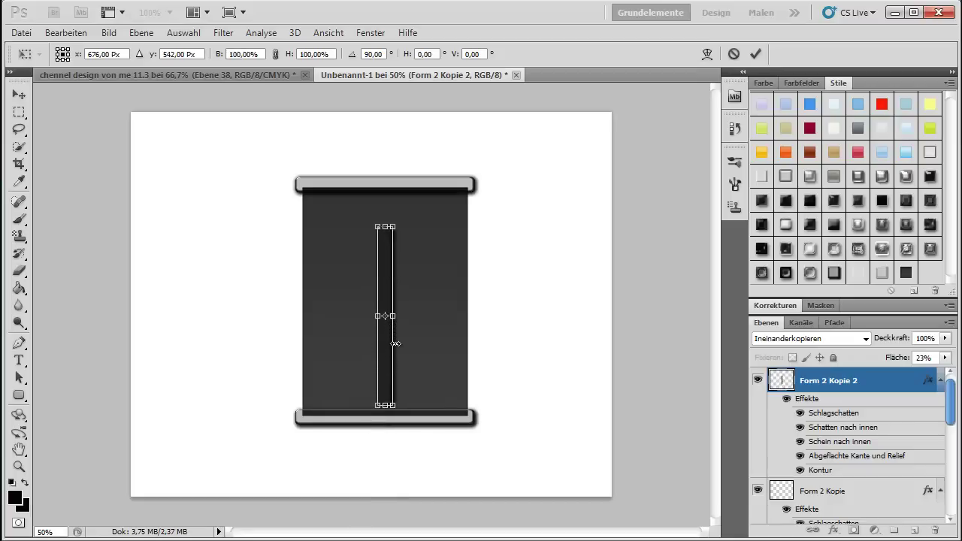
key(shift+Right)
key(shift+Right)
key(shift+Right)
key(shift+Right)
key(shift+Right)
key(shift+Right)
key(shift+Right)
key(shift+Right)
key(shift+Right)
key(shift+Right)
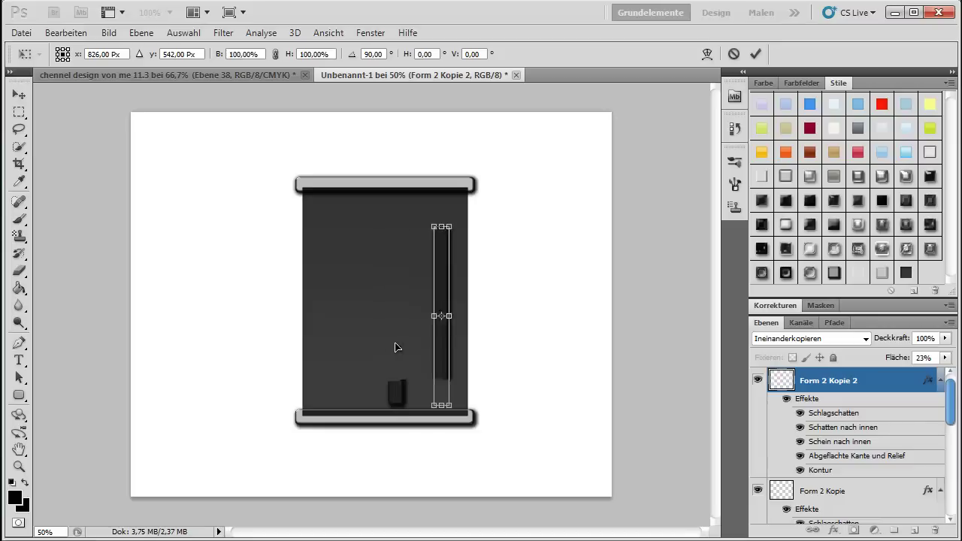
key(shift+Right)
key(shift+Right)
key(shift+Right)
key(shift+Right)
key(shift+Right)
key(shift+Right)
key(shift+Right)
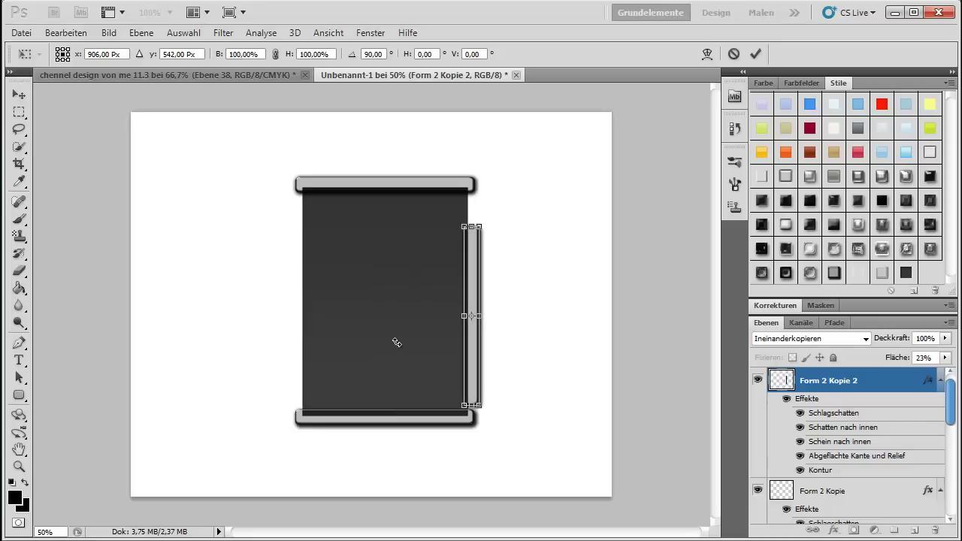
key(shift+Up)
key(shift+Up)
Stretch the upright bar to span between the top and bottom bars and commit the transform
drag(471, 213, 471, 210)
drag(474, 214, 477, 183)
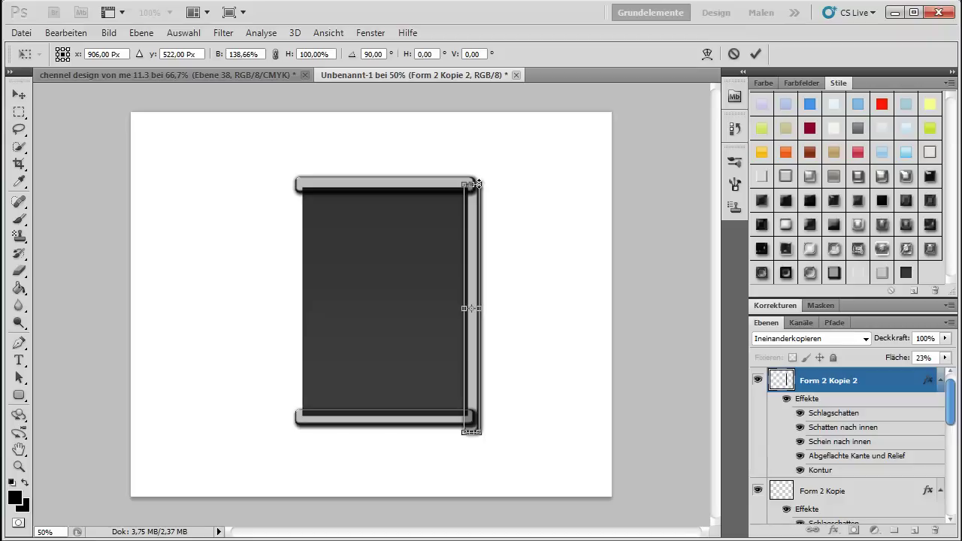
key(Up)
key(Up)
key(Up)
key(Up)
key(Up)
key(Up)
key(Up)
key(Up)
key(Up)
key(Up)
key(Up)
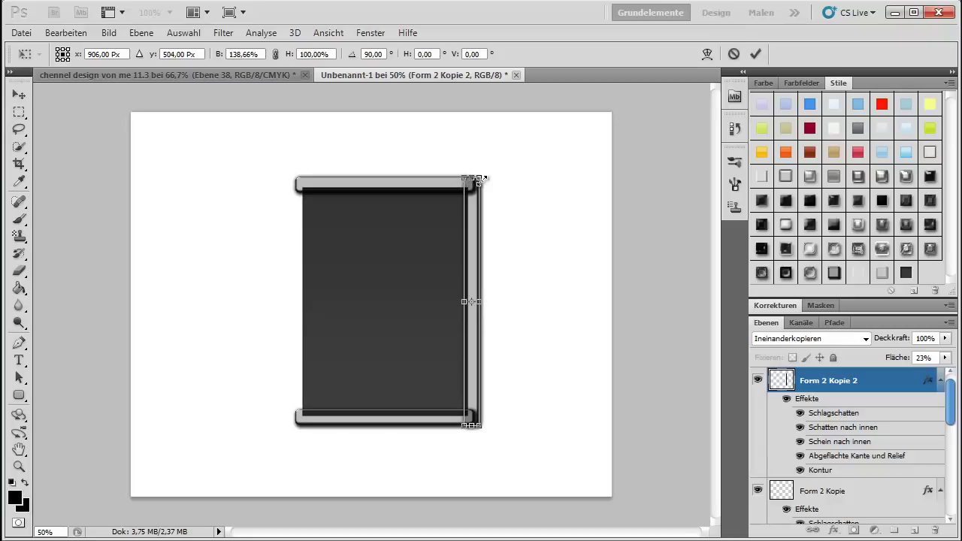
scroll(455, 414, up, 3)
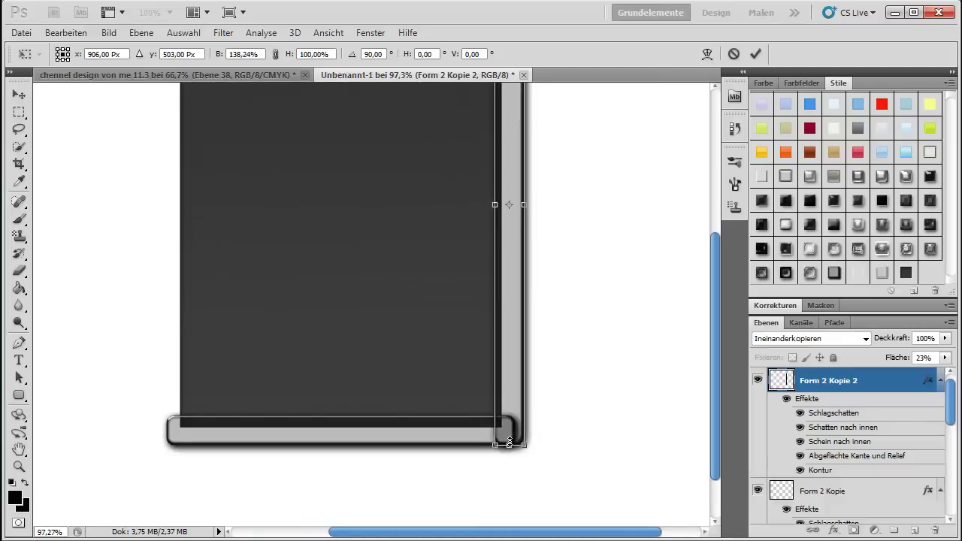
scroll(536, 278, up, 2)
scroll(541, 283, up, 5)
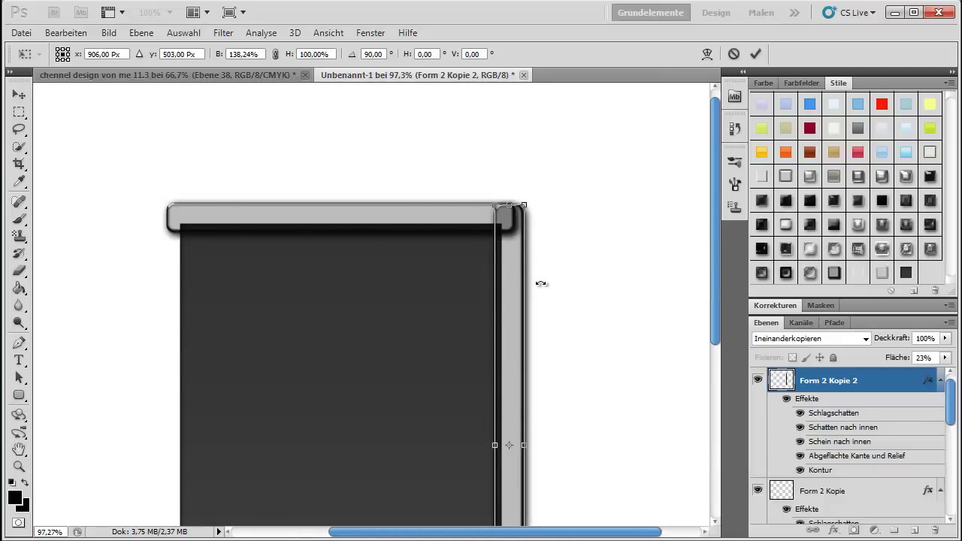
key(Return)
key(u)
scroll(534, 306, down, 3)
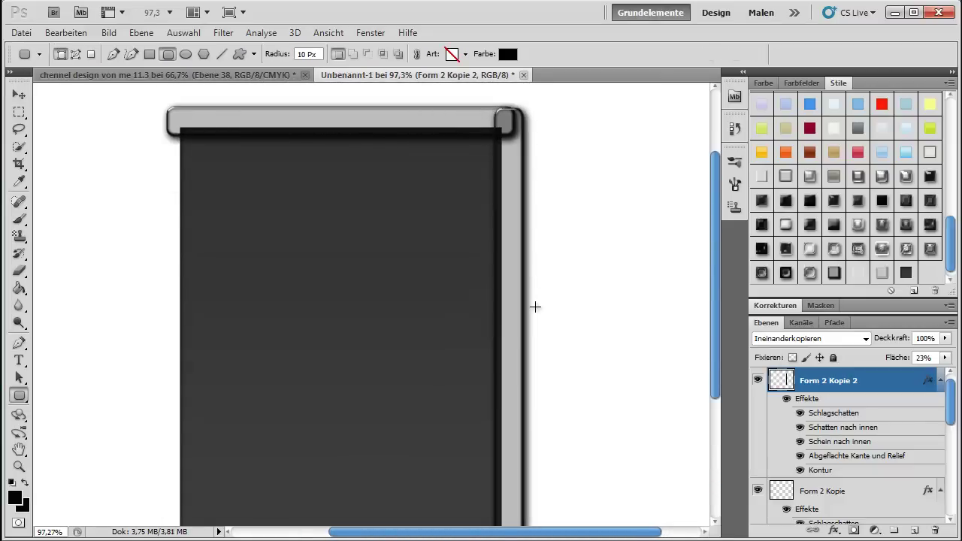
scroll(524, 301, down, 1)
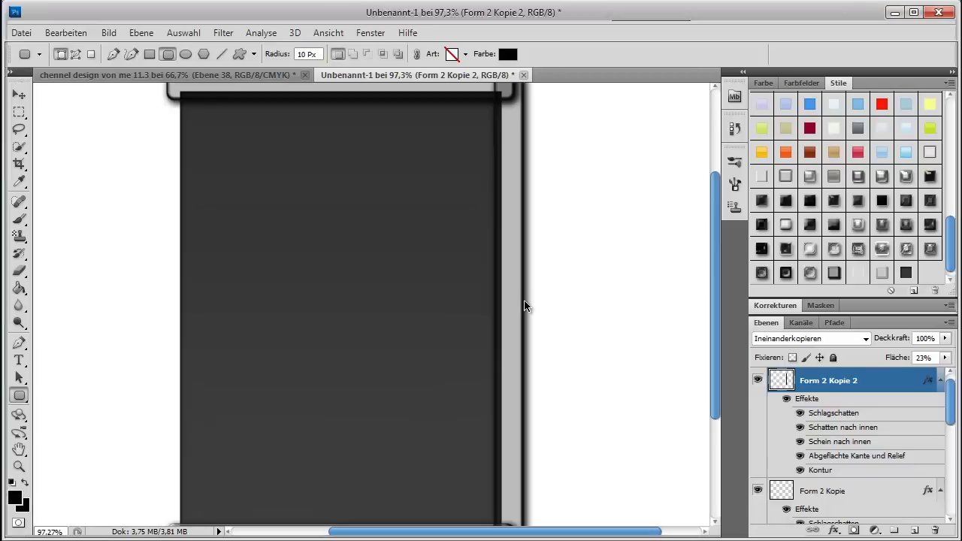
key(ctrl+0)
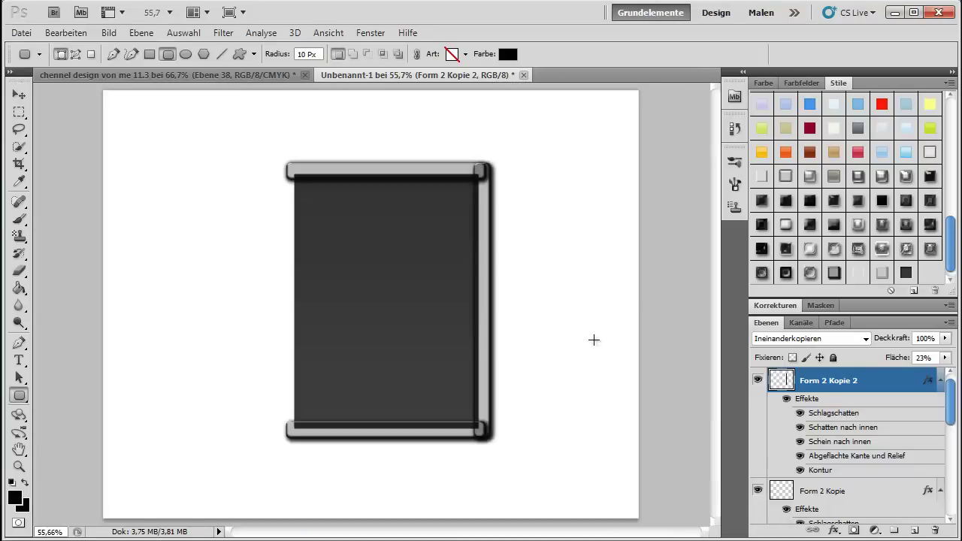
Move Form 2 Kopie 2 higher in the layer stack and compare against the channel design document
mouse_move(865, 383)
mouse_down()
mouse_move(873, 525)
mouse_move(870, 491)
mouse_up()
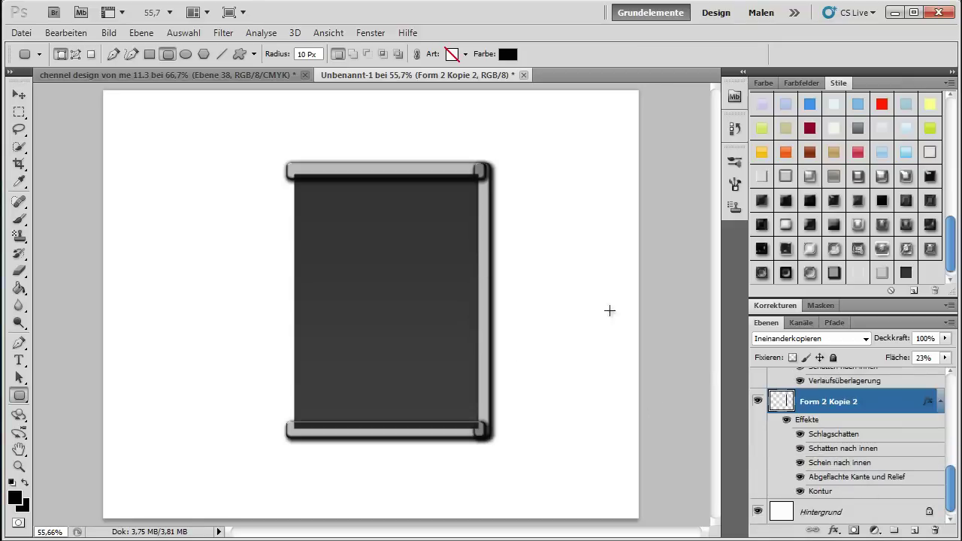
scroll(852, 417, up, 3)
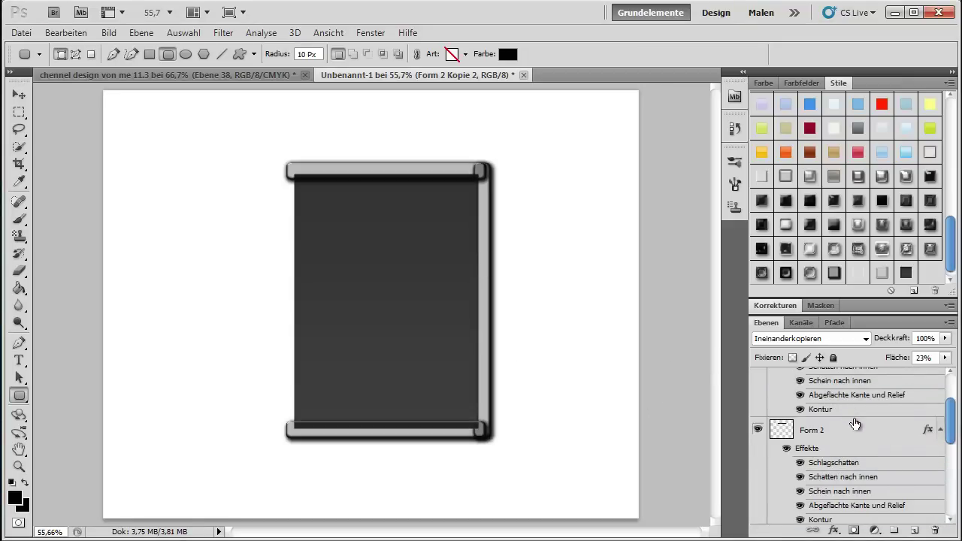
drag(852, 510, 854, 393)
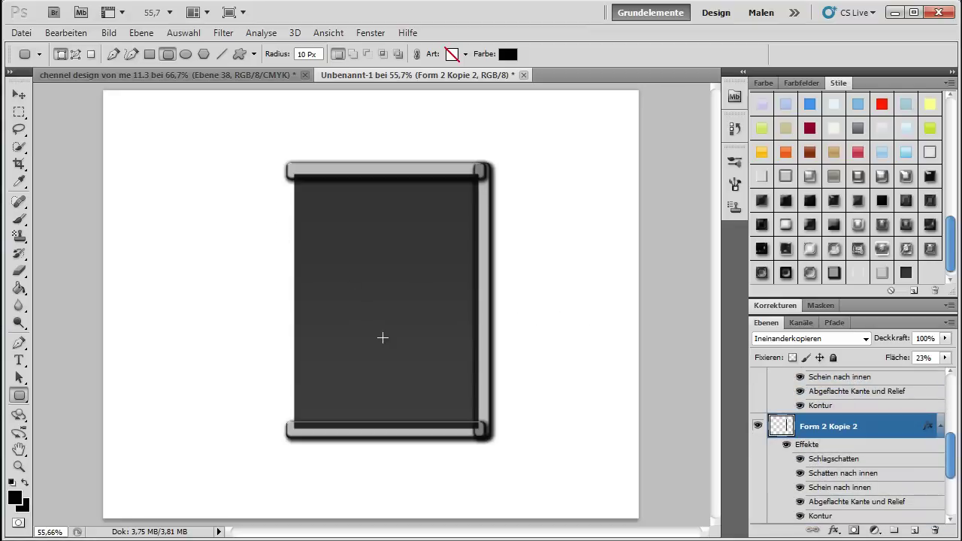
click(210, 76)
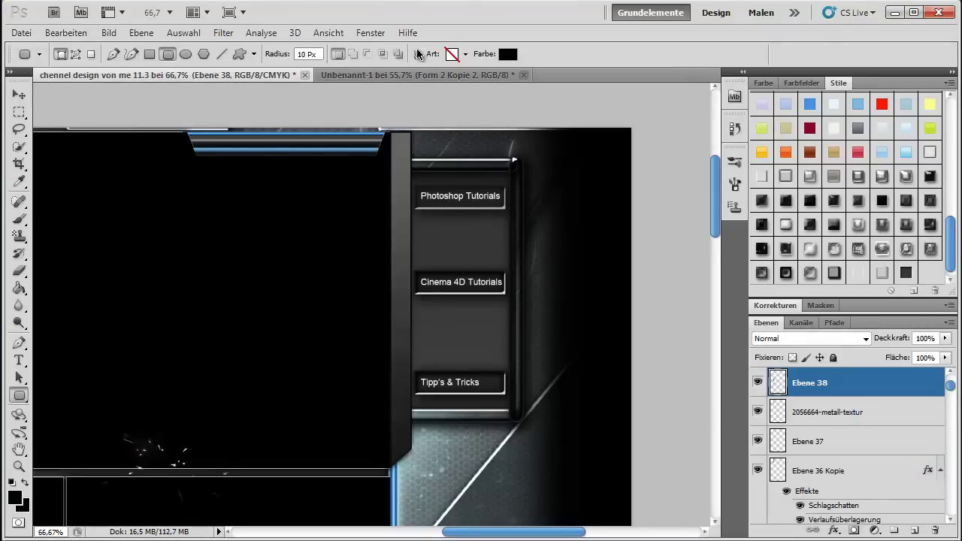
click(424, 75)
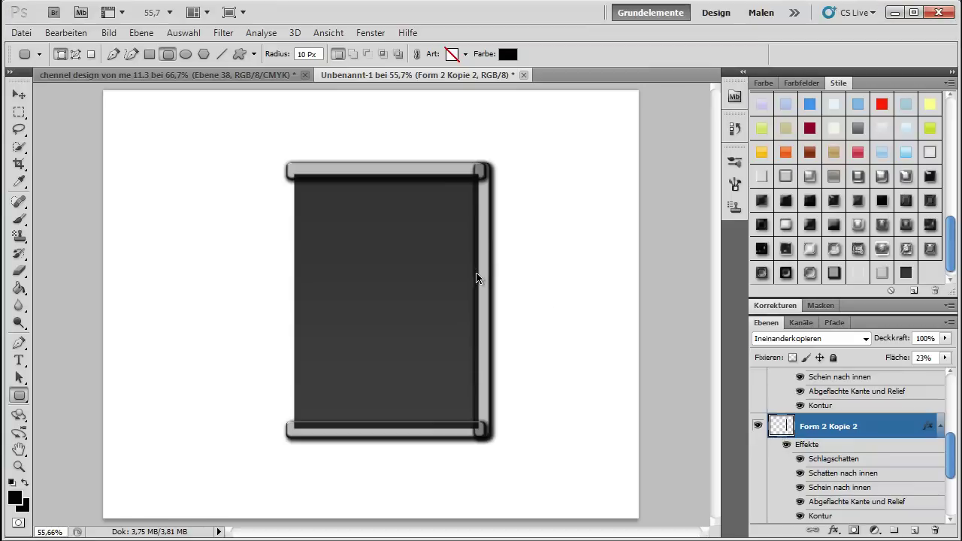
Make Form 2 Kopie visible again so the right vertical bar shows fully, then reselect Form 2
ctrl+click(782, 428)
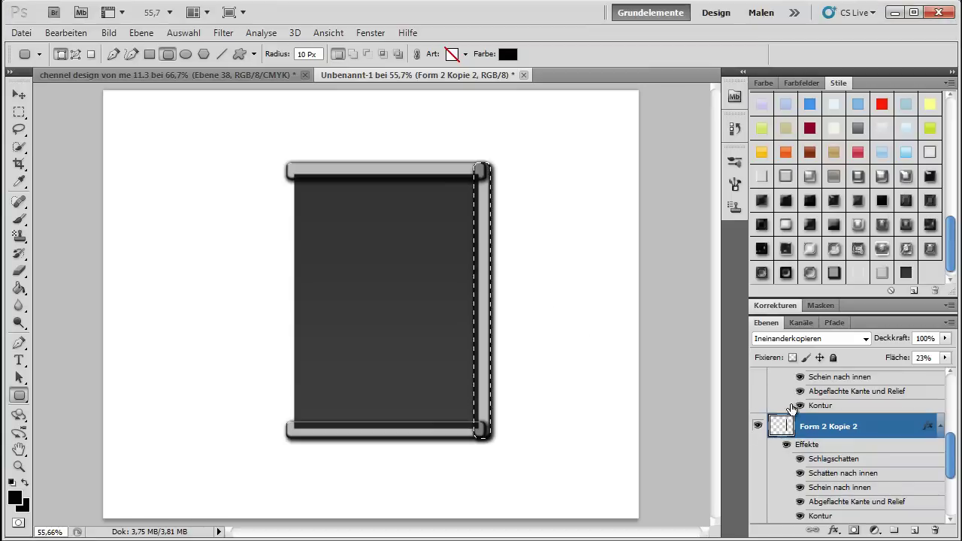
scroll(788, 429, down, 1)
scroll(797, 431, down, 2)
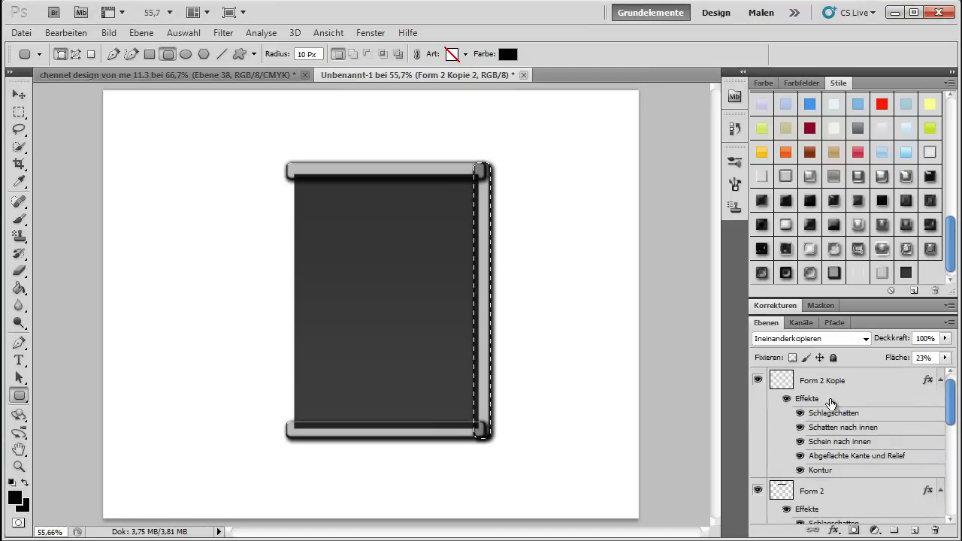
click(777, 386)
click(755, 381)
click(756, 380)
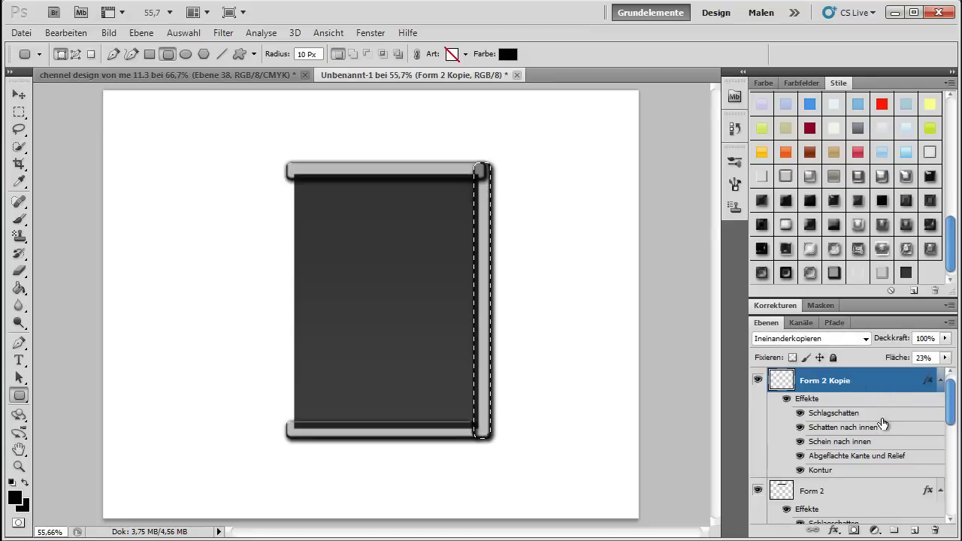
scroll(864, 408, down, 2)
scroll(857, 411, up, 2)
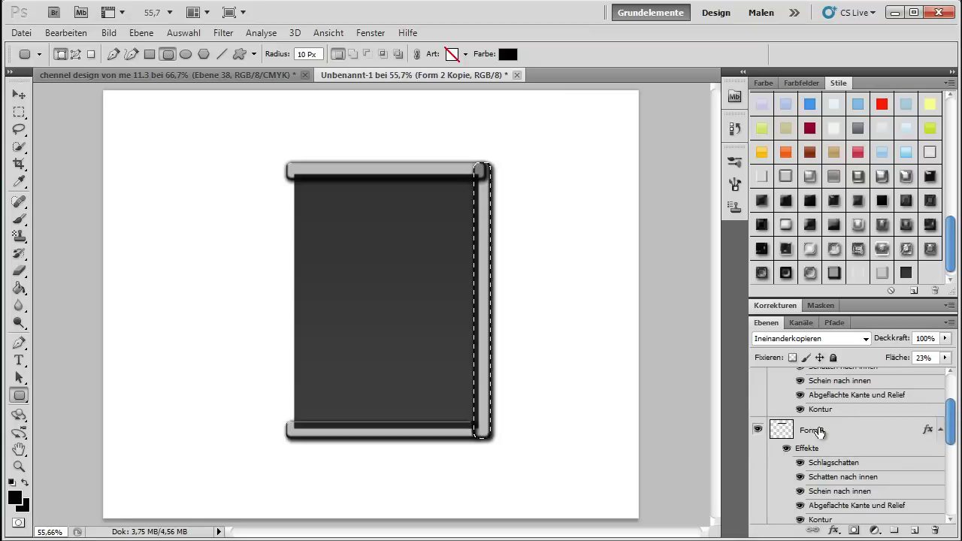
click(816, 430)
click(816, 429)
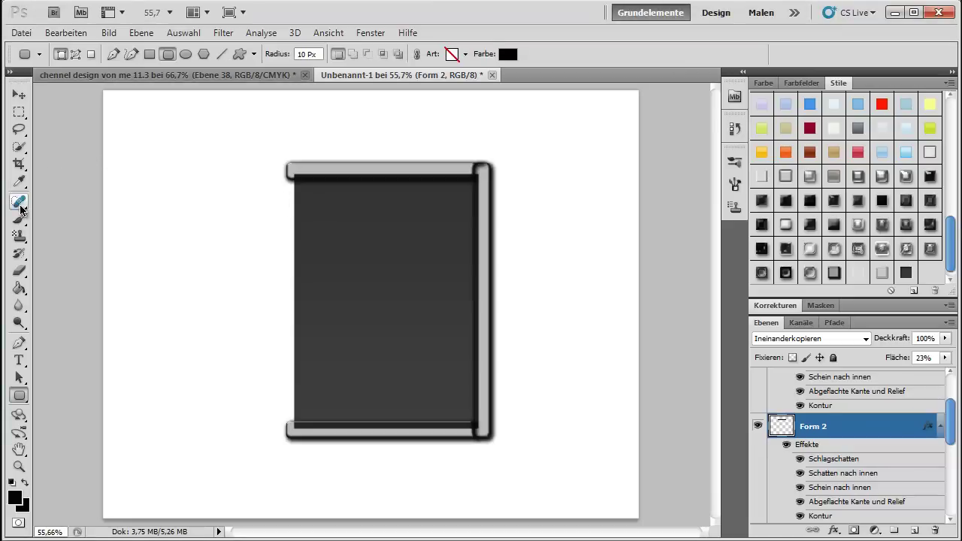
Draw a wide black rectangle, Form 3, near the top of the dark panel
right_click(20, 401)
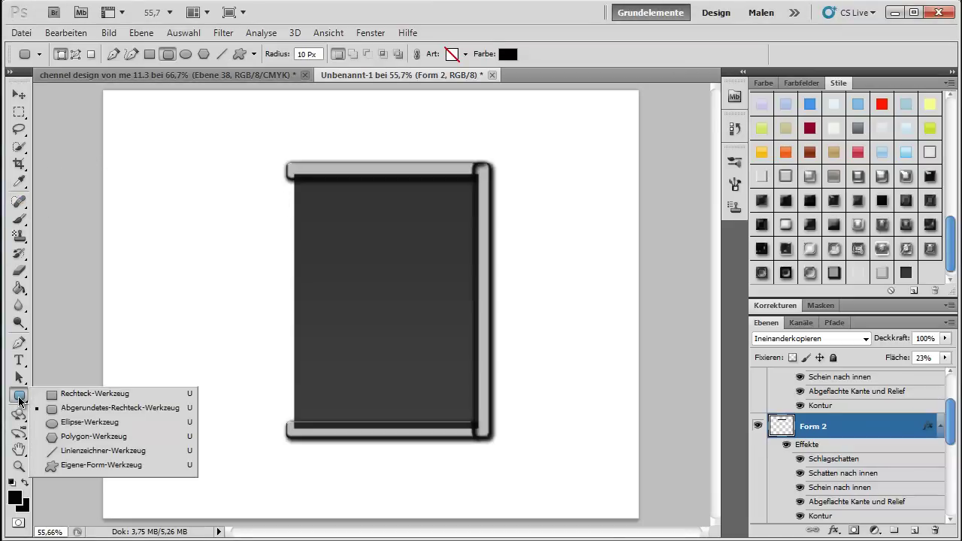
click(52, 394)
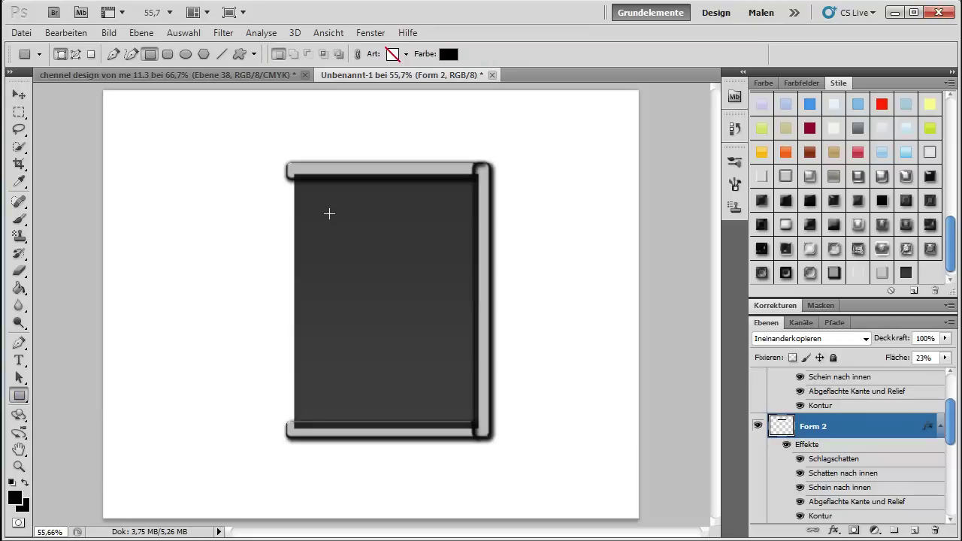
mouse_move(329, 216)
mouse_down()
mouse_move(465, 232)
mouse_move(456, 231)
mouse_up()
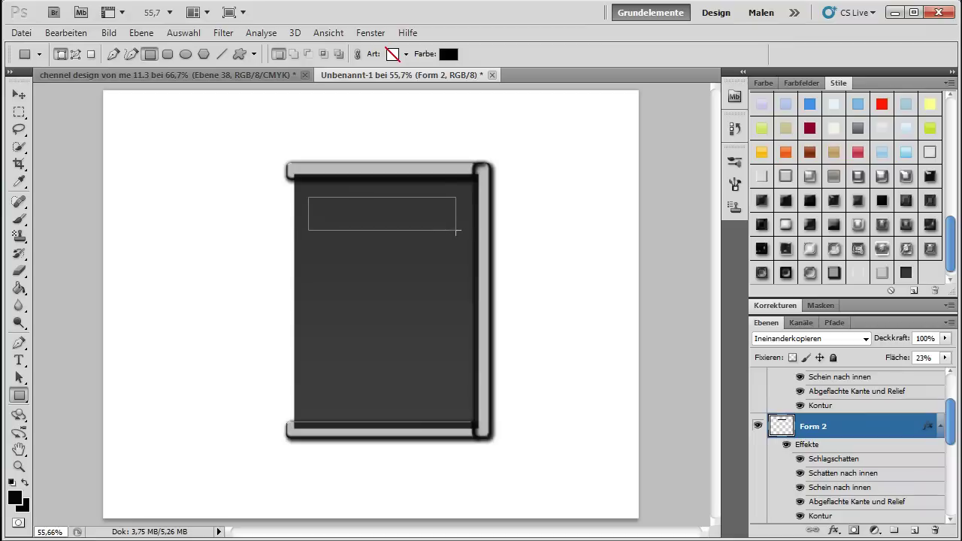
drag(456, 232, 457, 230)
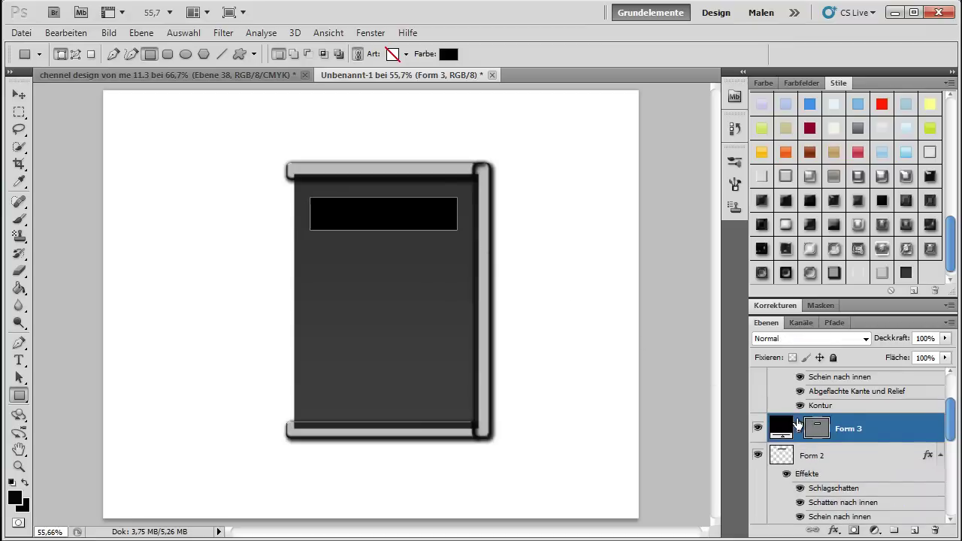
Rasterize Form 3 and apply the beveled metallic style from the Styles panel
right_click(874, 429)
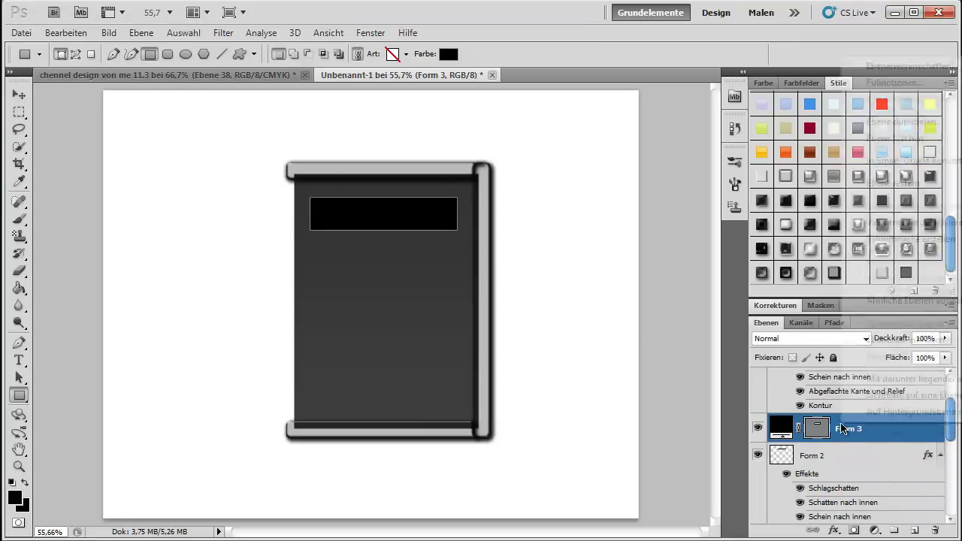
click(910, 184)
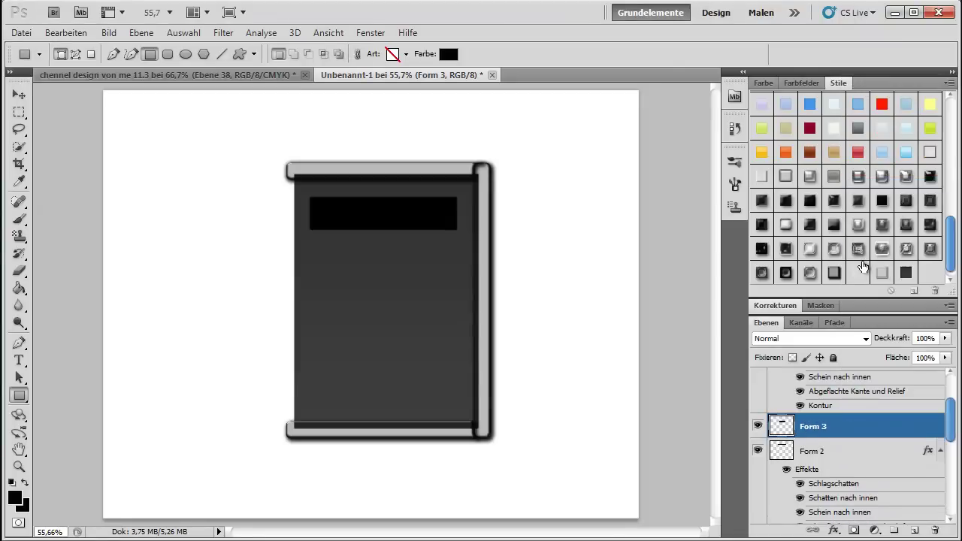
click(836, 272)
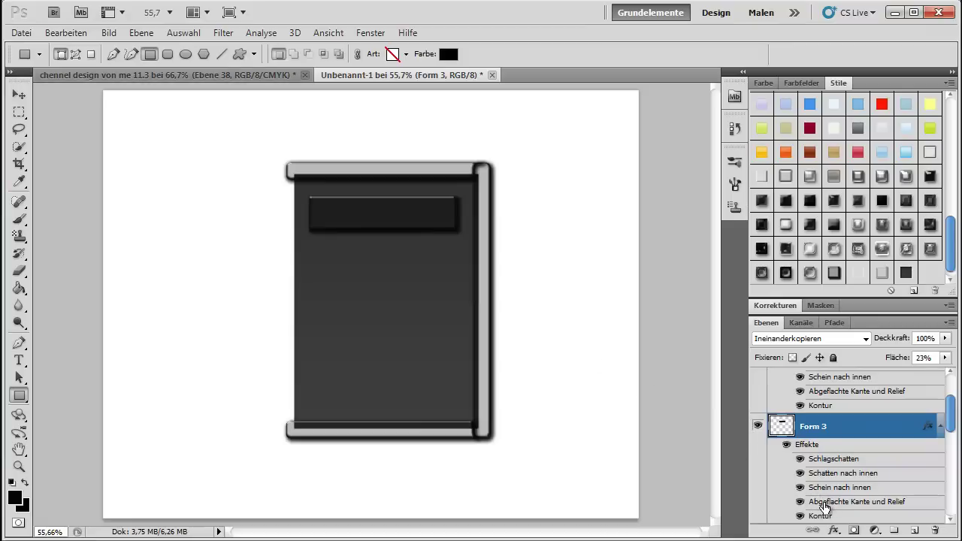
Preview several gloss contours on Form 3's bevel and settle on the linear one
double_click(824, 507)
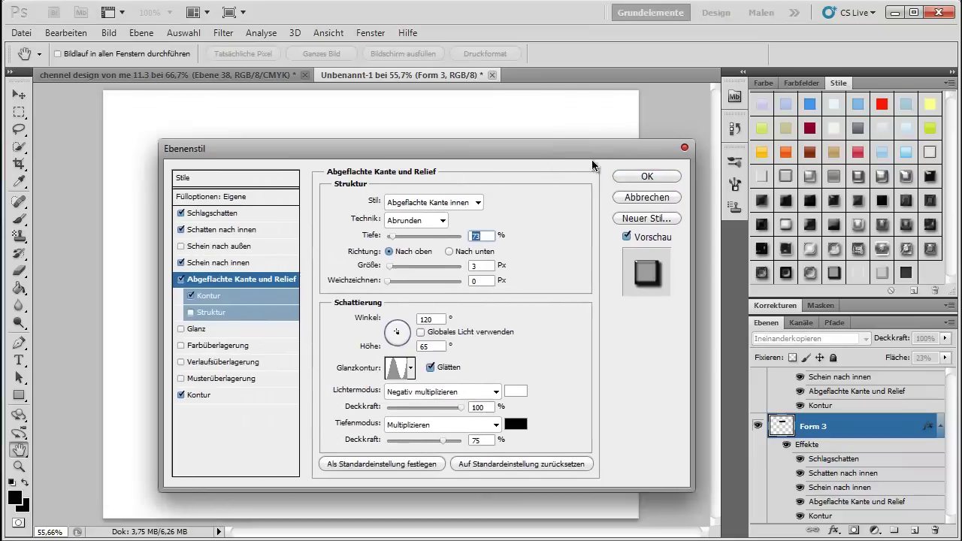
drag(521, 149, 830, 44)
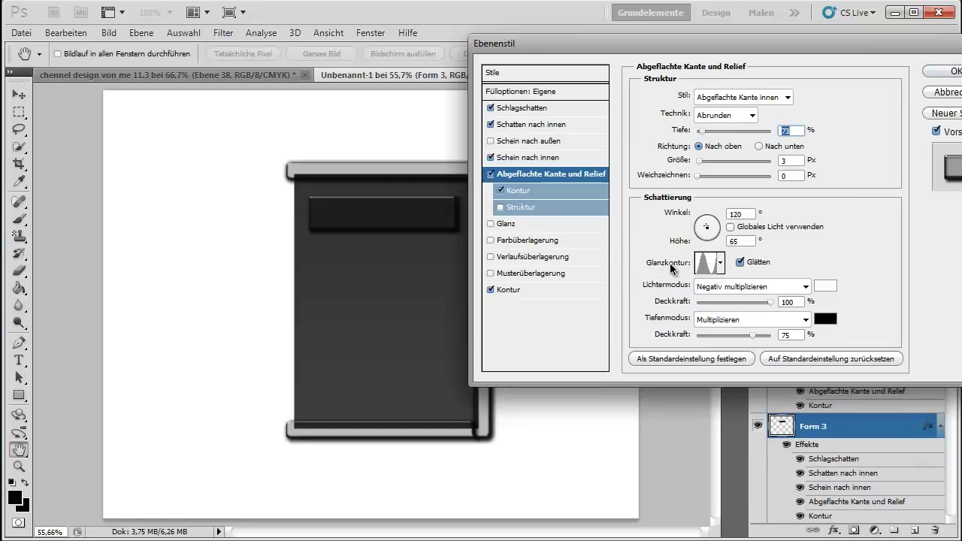
click(719, 263)
click(658, 298)
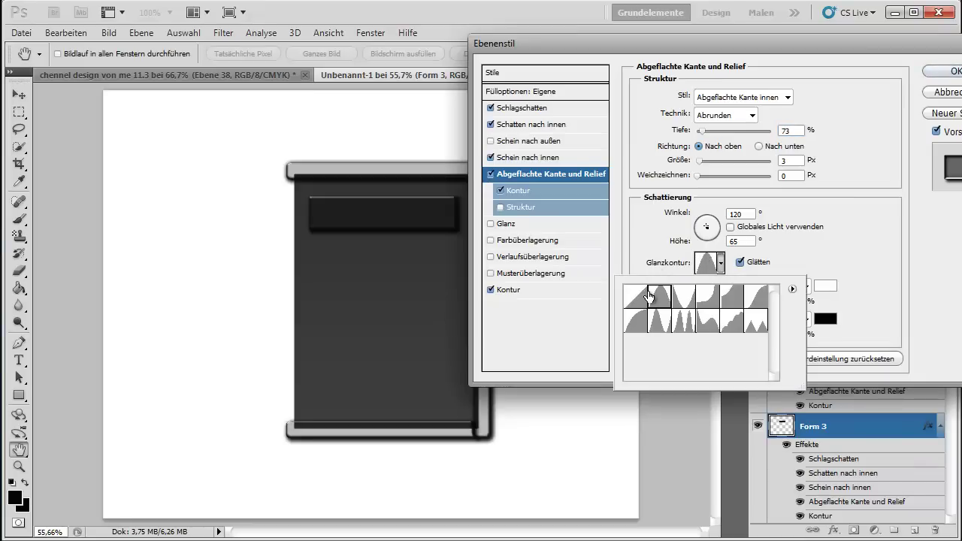
click(684, 301)
click(633, 297)
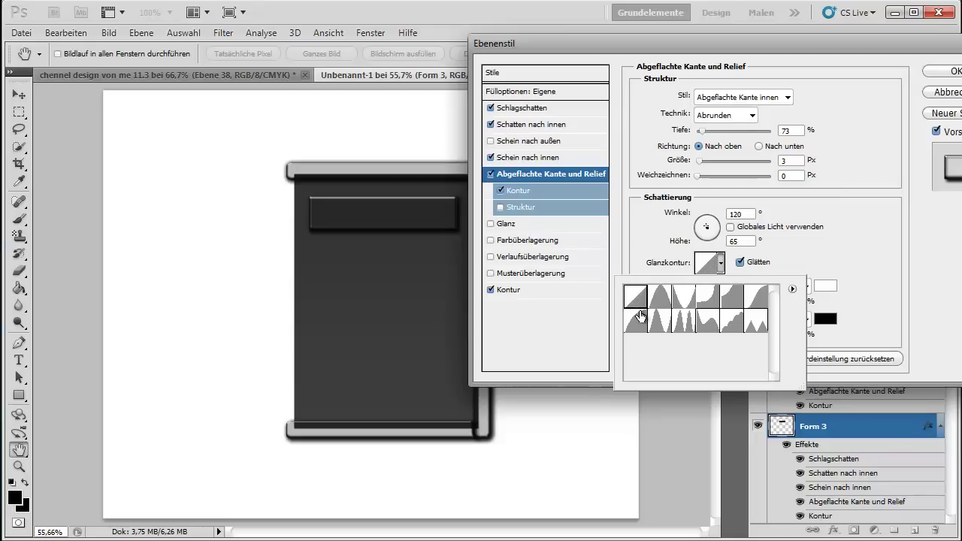
click(707, 301)
click(733, 300)
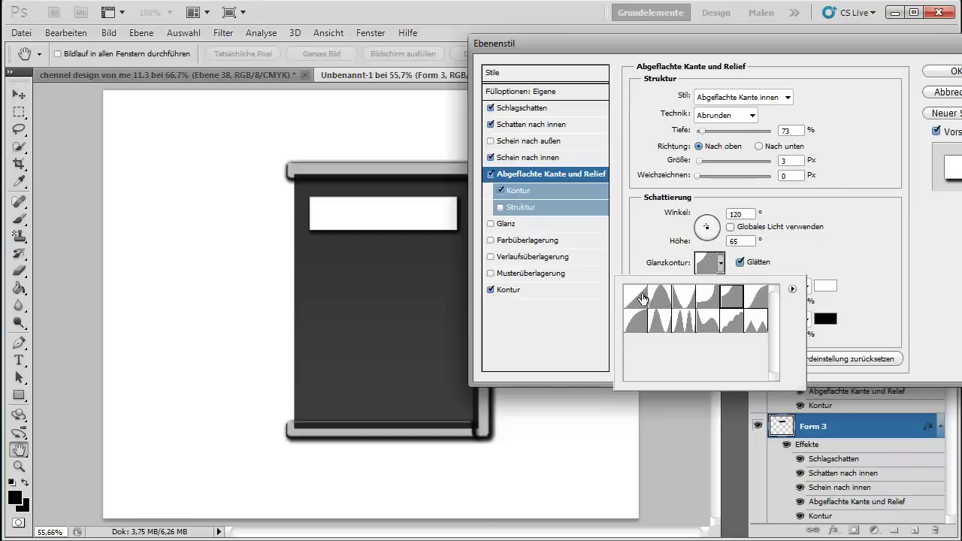
click(642, 299)
click(838, 269)
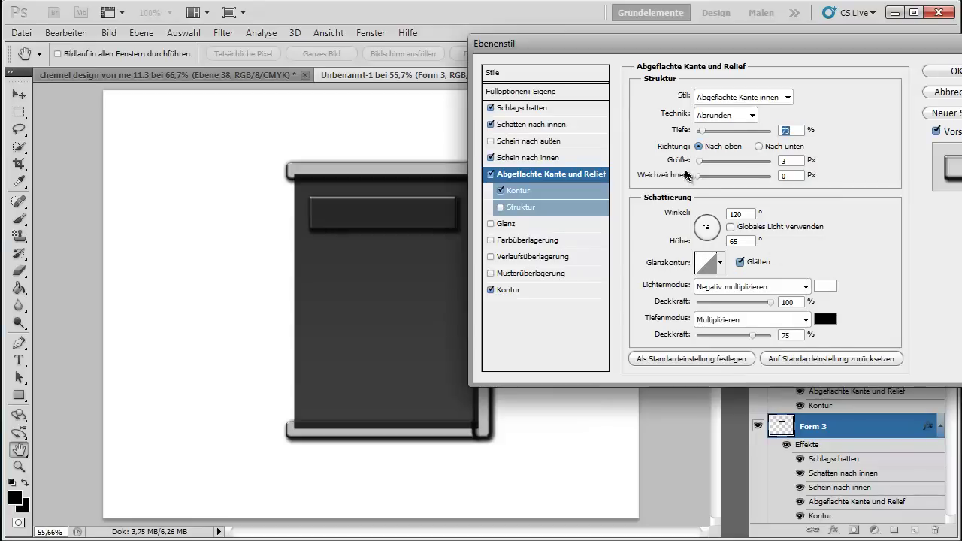
Toggle the drop shadow and inner shadow off and back on, reviewing contour and stroke settings
click(491, 108)
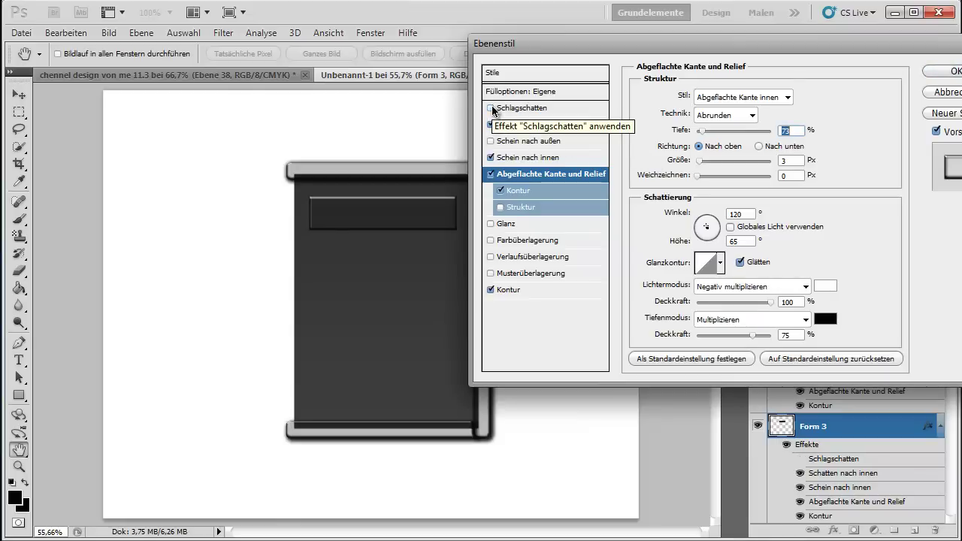
click(492, 110)
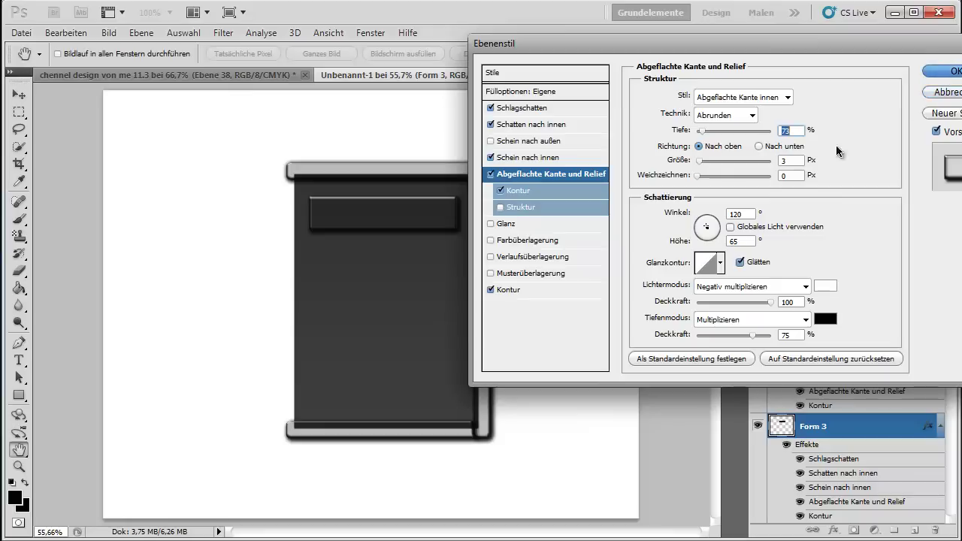
click(516, 191)
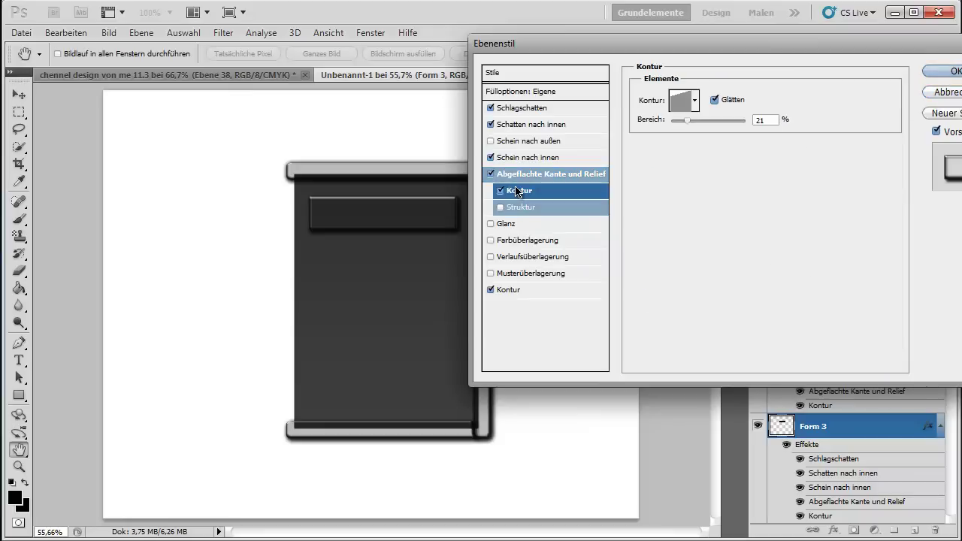
click(506, 289)
click(531, 124)
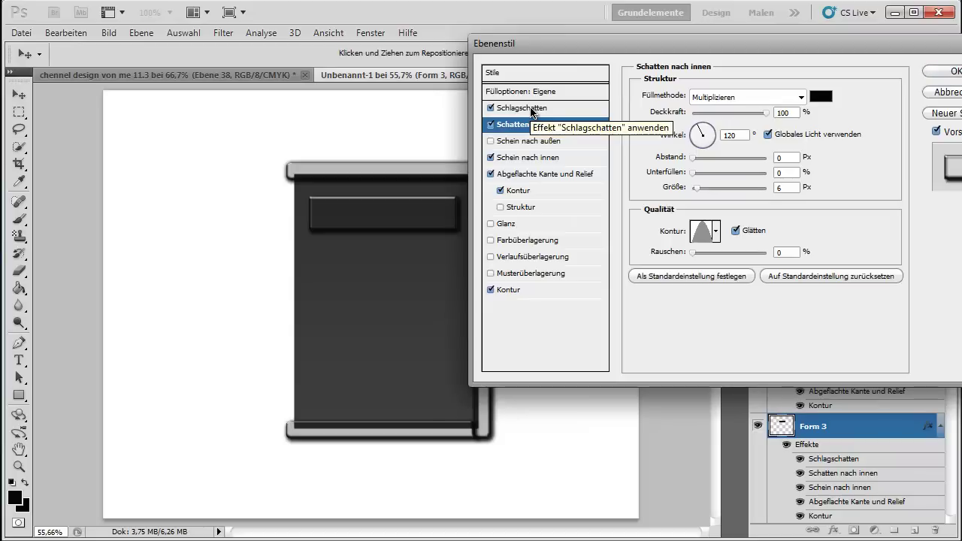
click(490, 125)
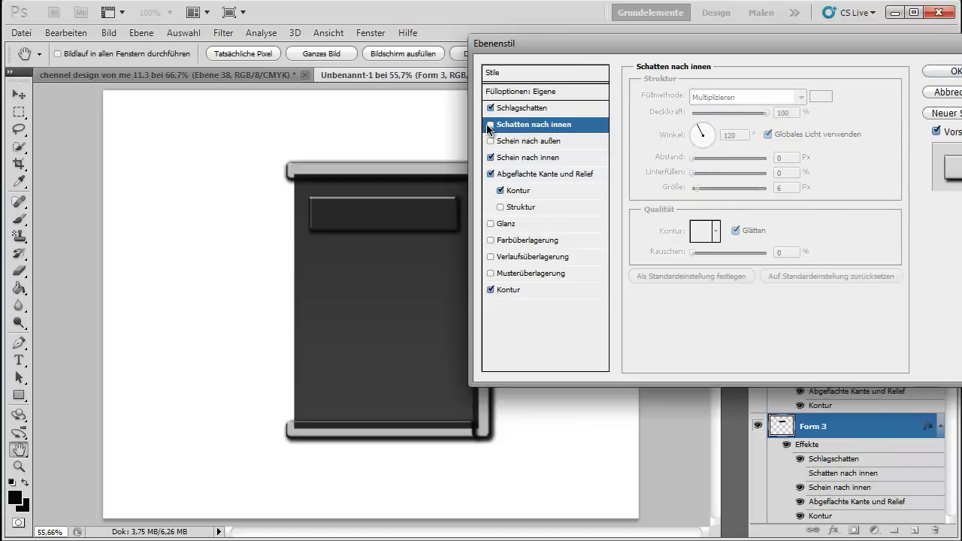
click(489, 125)
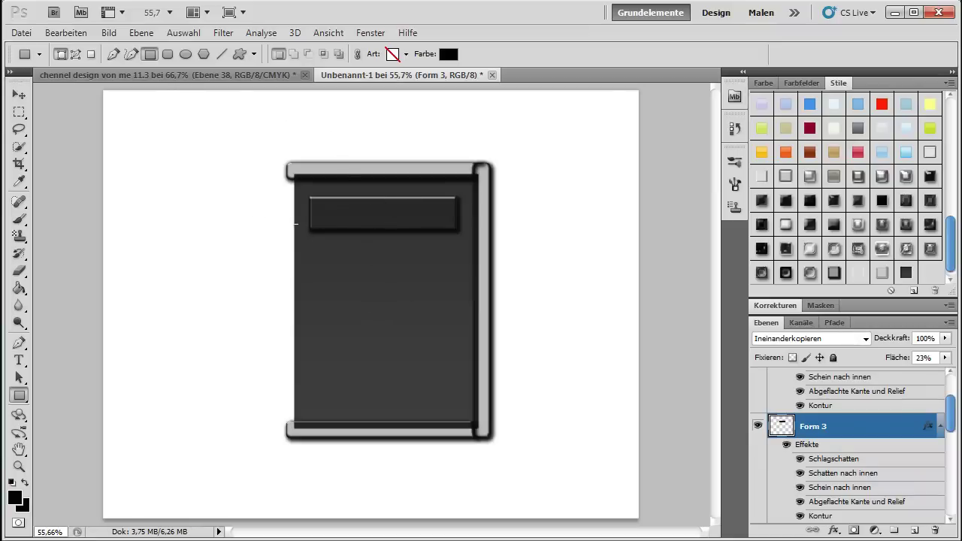
Type a white 'Photoshop Tutoirals' text label onto the top button
key(t)
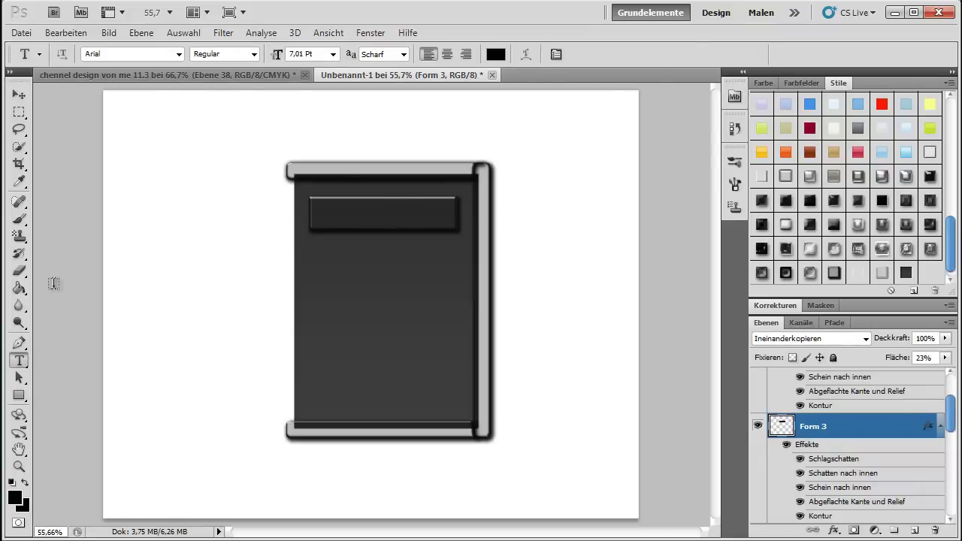
key(ctrl+shift+period)
key(d)
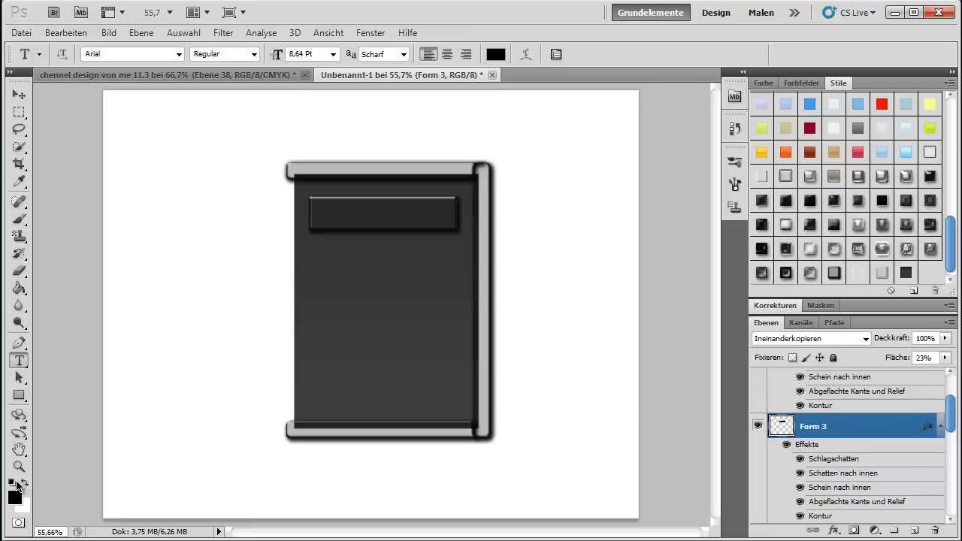
click(22, 481)
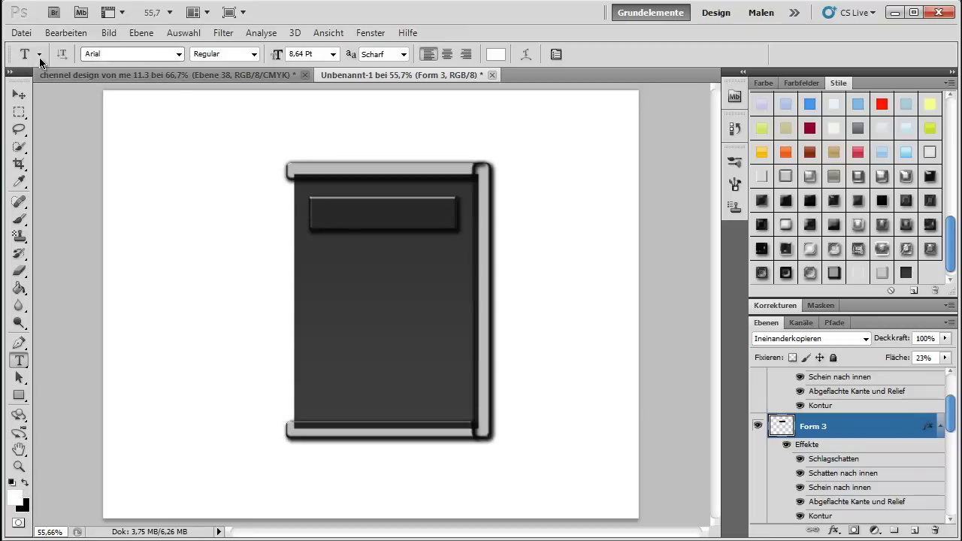
click(328, 212)
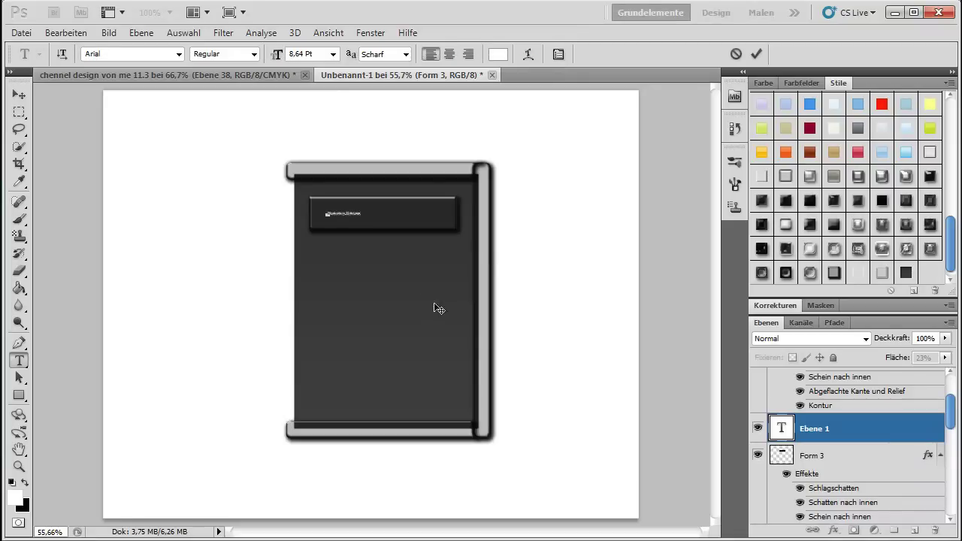
click(873, 434)
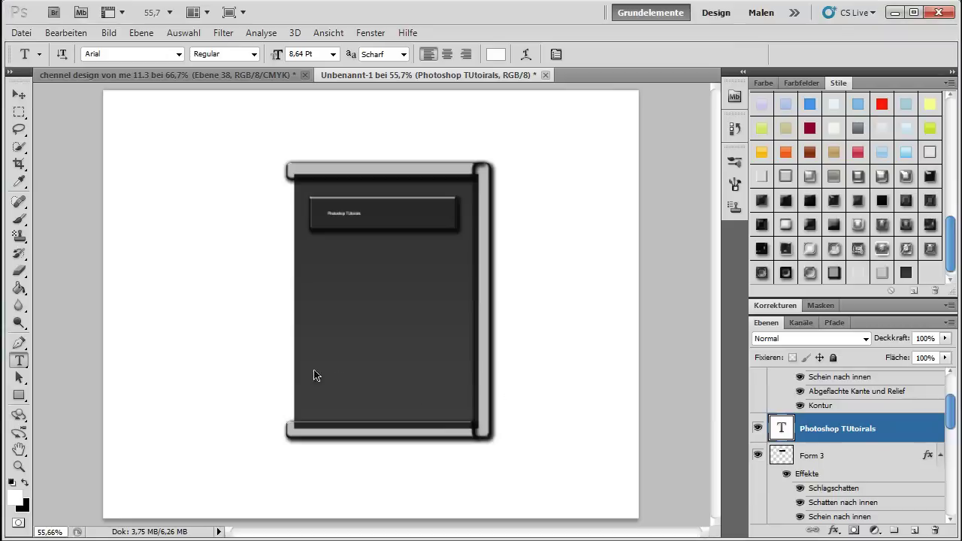
Enlarge the label to about 365% and centre it on the top button
key(ctrl+t)
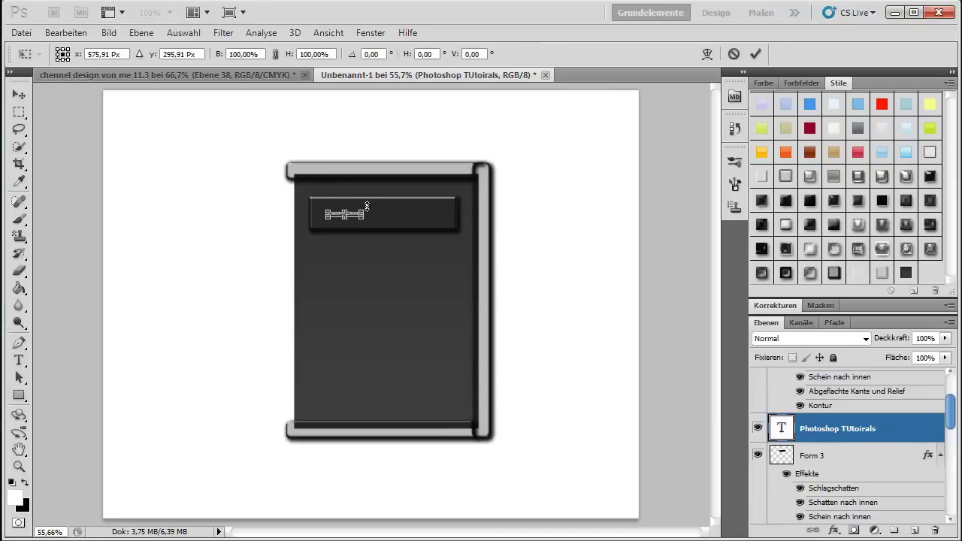
drag(367, 205, 452, 185)
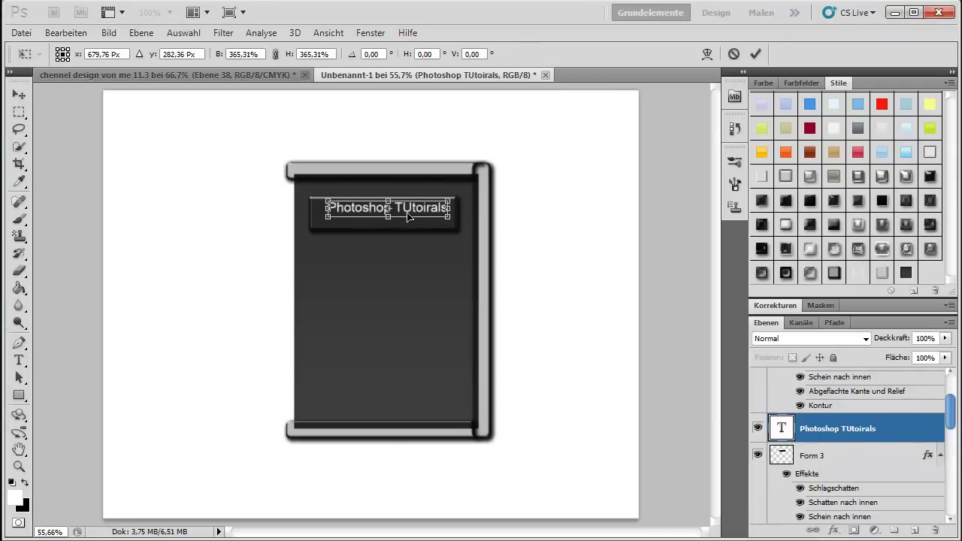
drag(407, 217, 403, 219)
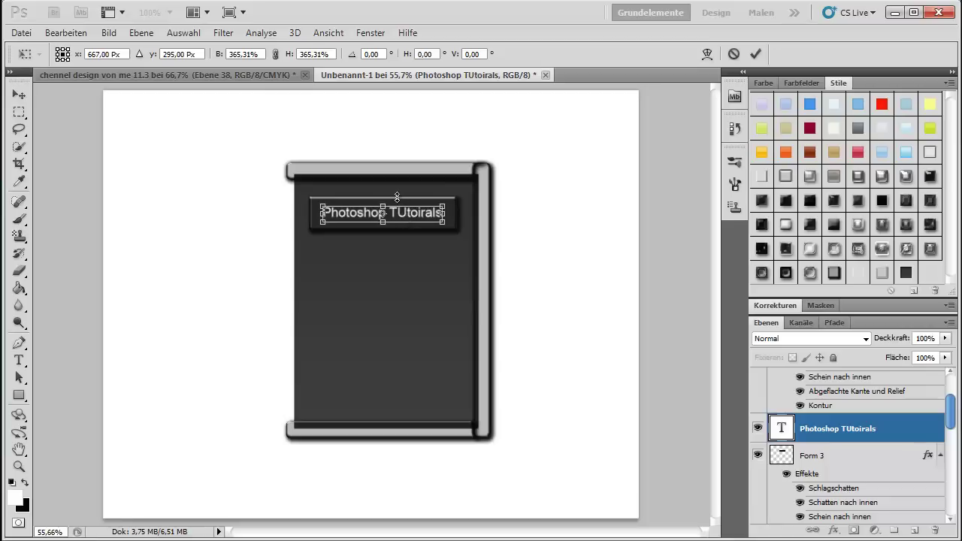
key(Return)
key(t)
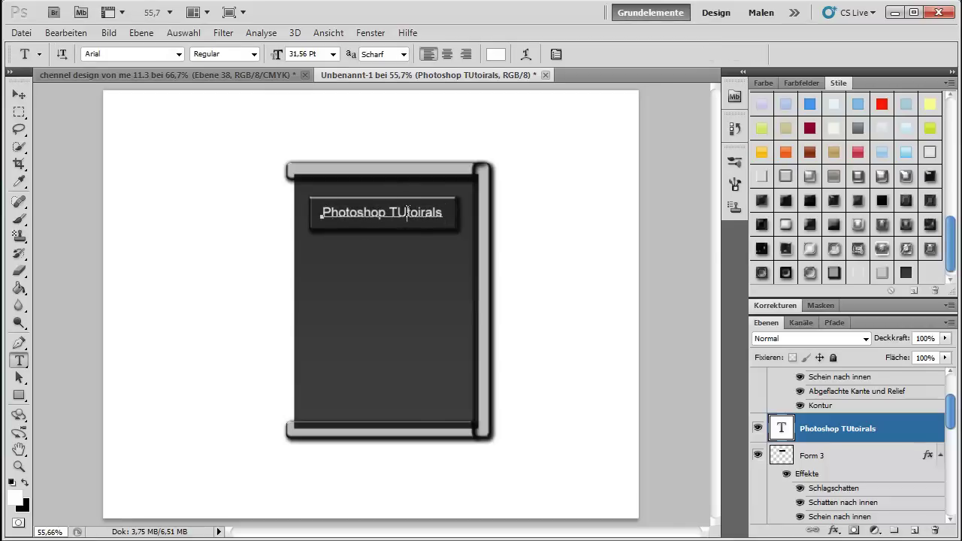
Replace the wrongly capitalised U with a lowercase u in the label
click(406, 213)
key(BackSpace)
text(u)
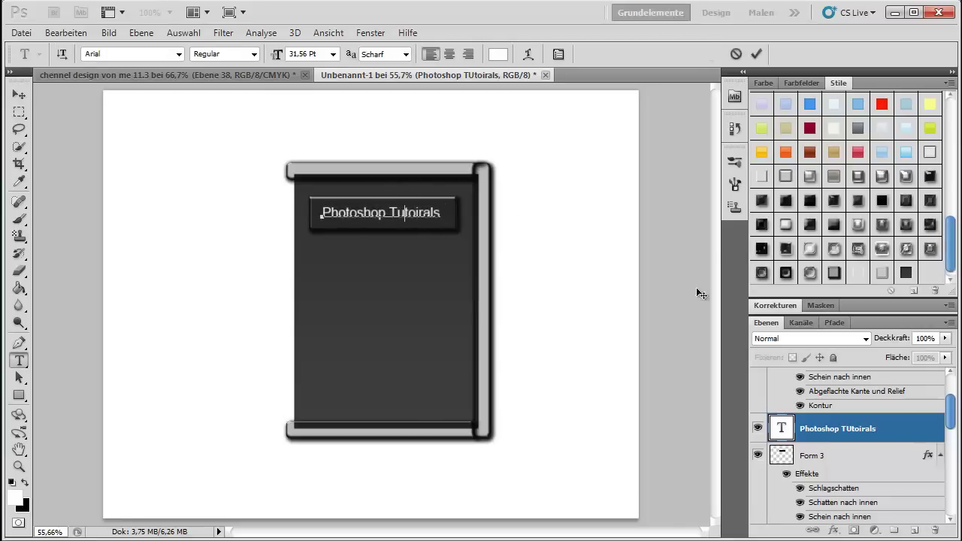
click(887, 429)
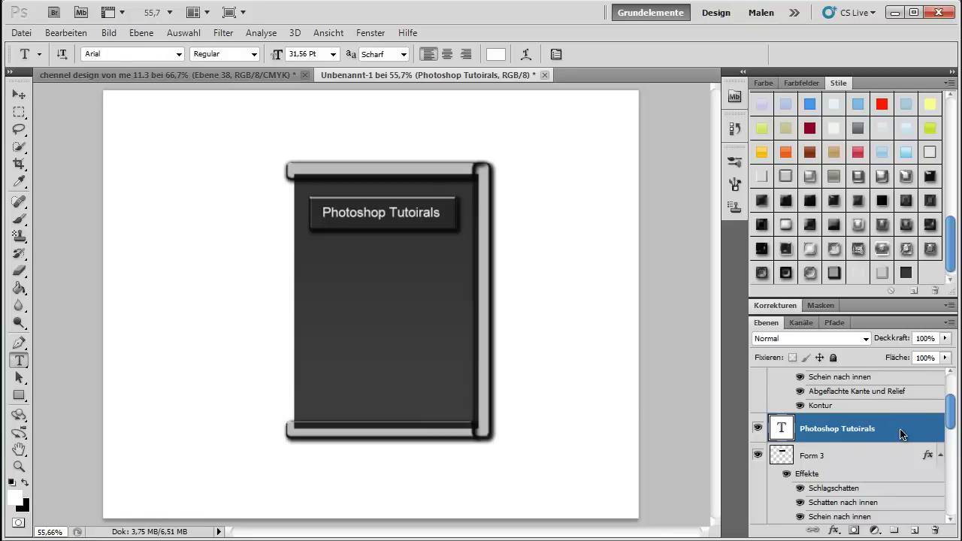
Enable a thin black Kontur stroke on the Photoshop Tutoirals text layer
double_click(901, 433)
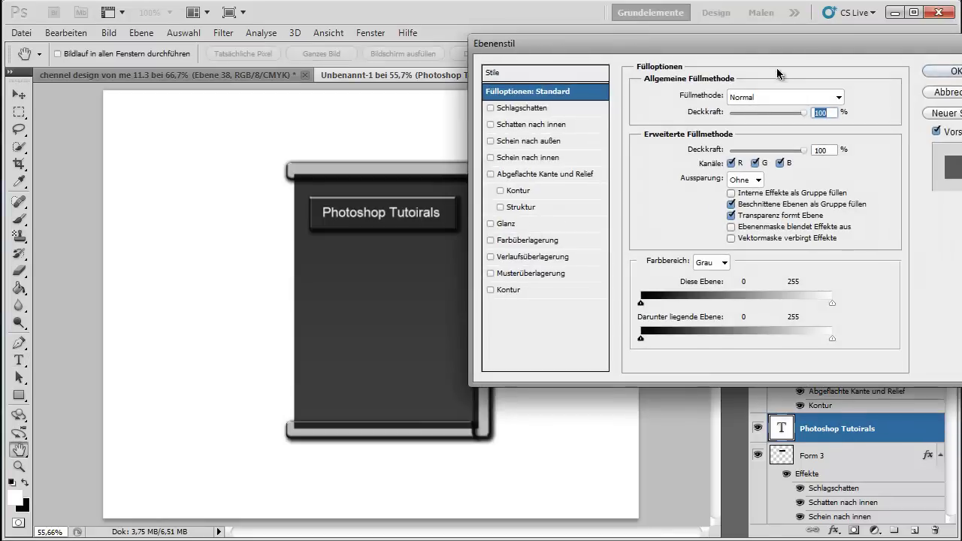
drag(786, 47, 764, 141)
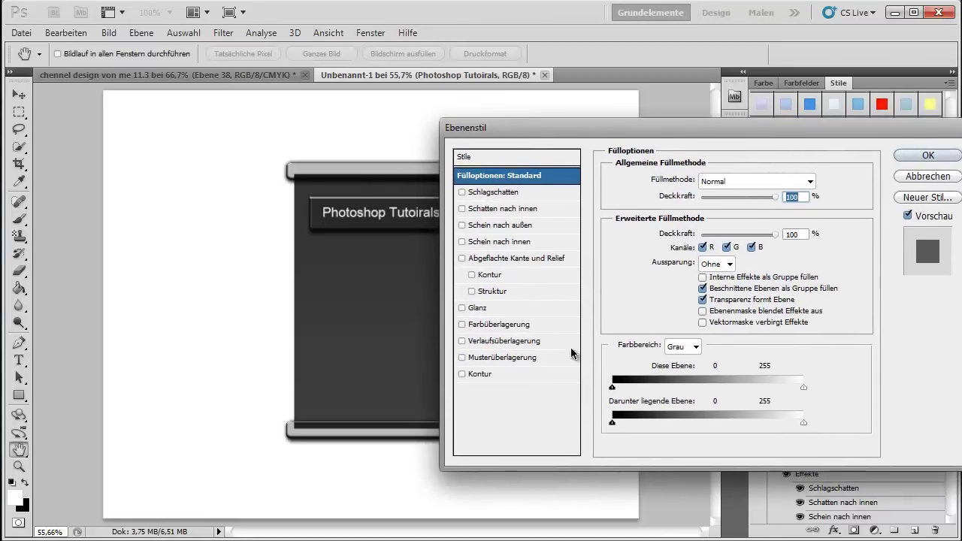
click(470, 375)
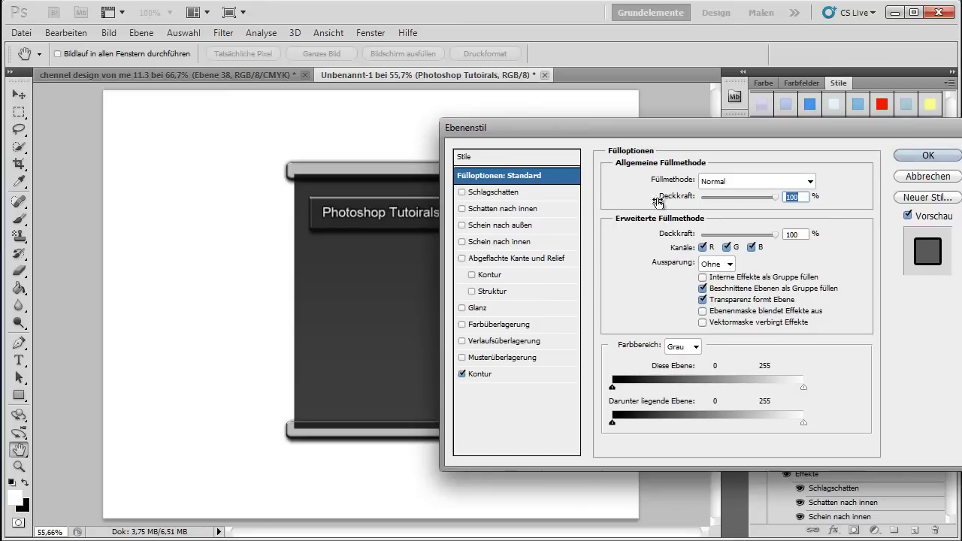
click(498, 376)
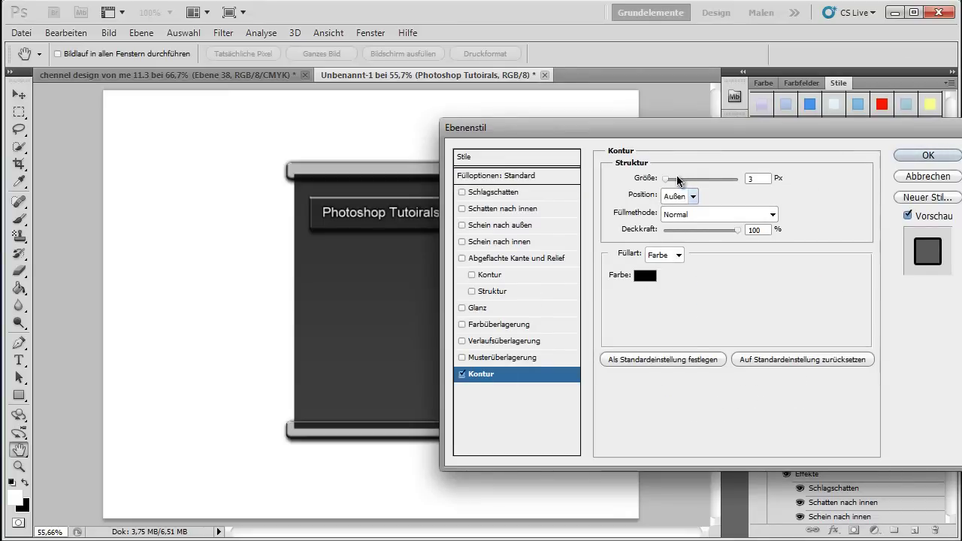
double_click(755, 178)
key(Return)
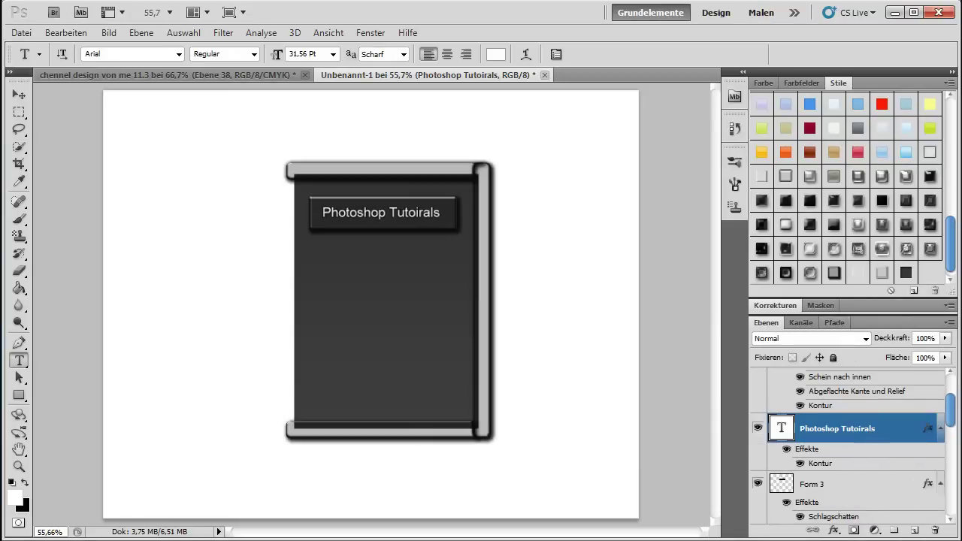
Duplicate Form 3 and move the copy down below the first button
click(815, 487)
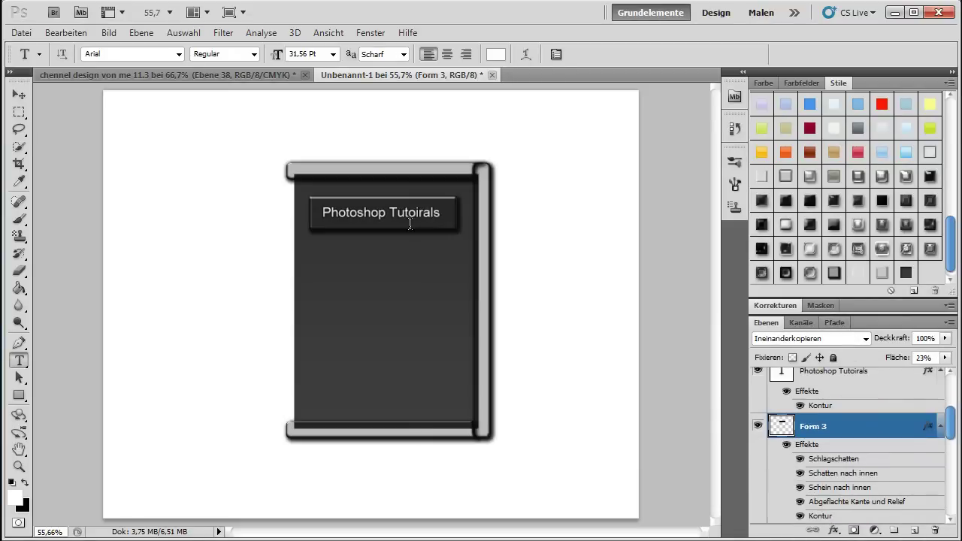
key(v)
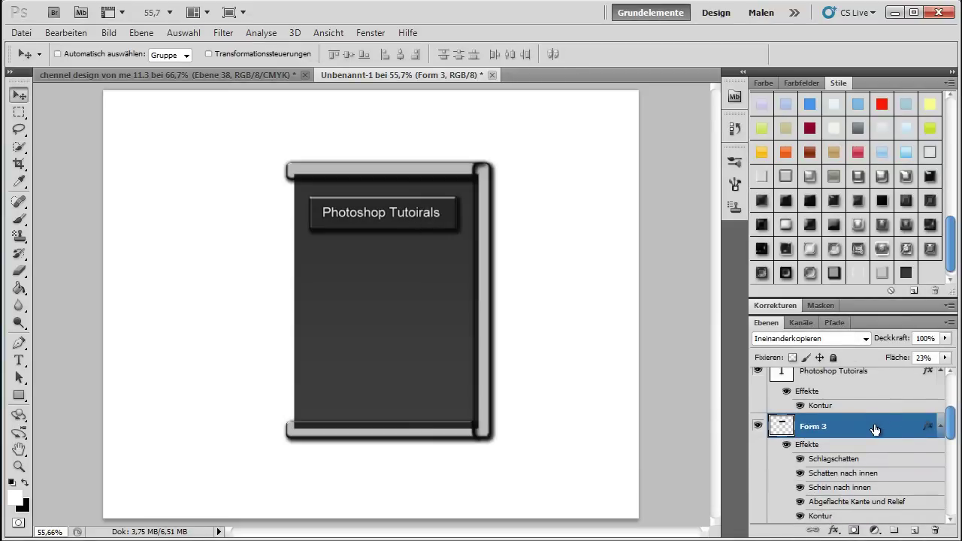
key(ctrl+j)
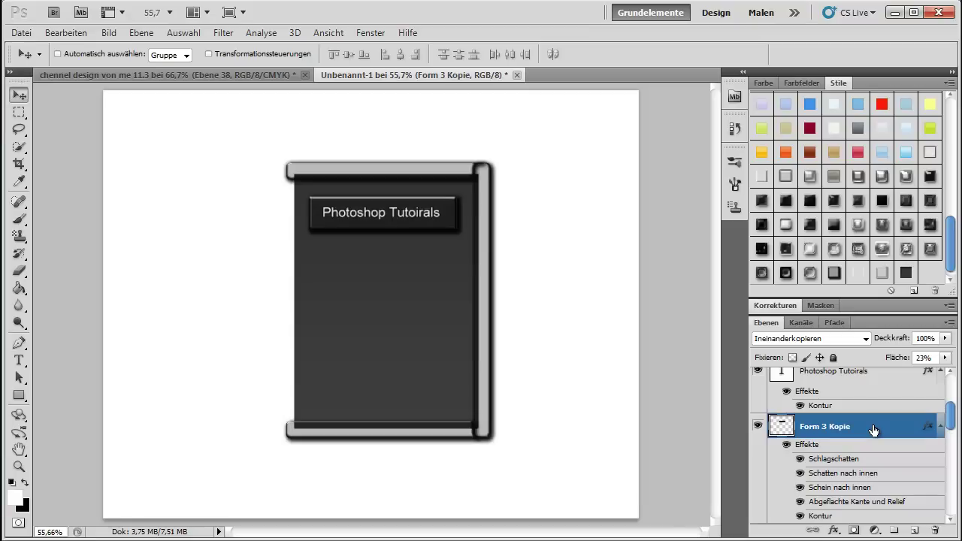
key(shift+Down)
key(shift+Down)
key(shift+Down)
key(shift+Down)
key(shift+Down)
key(shift+Down)
key(shift+Down)
key(shift+Down)
key(shift+Down)
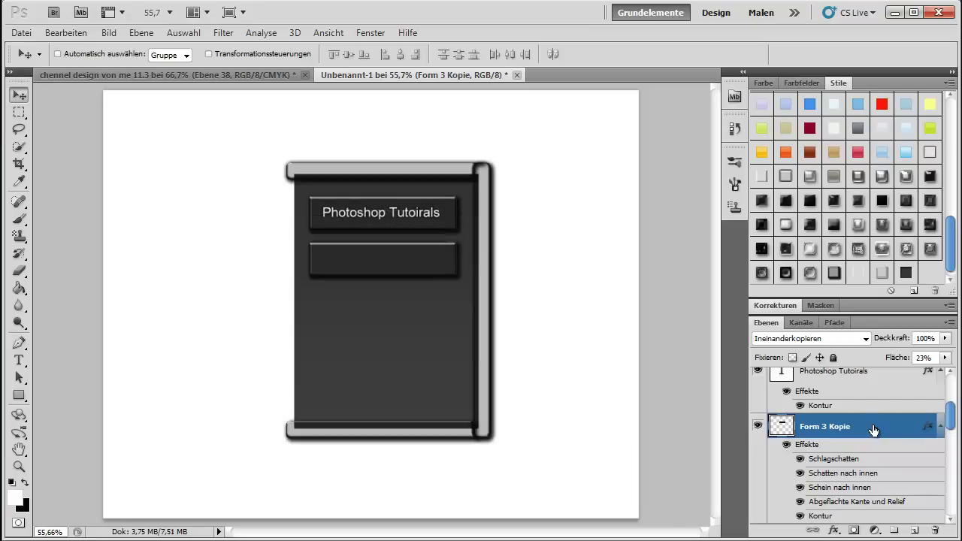
key(shift+Down)
key(shift+Down)
key(shift+Down)
Duplicate the box again and position the third button further down the panel
key(shift+Down)
key(shift+Down)
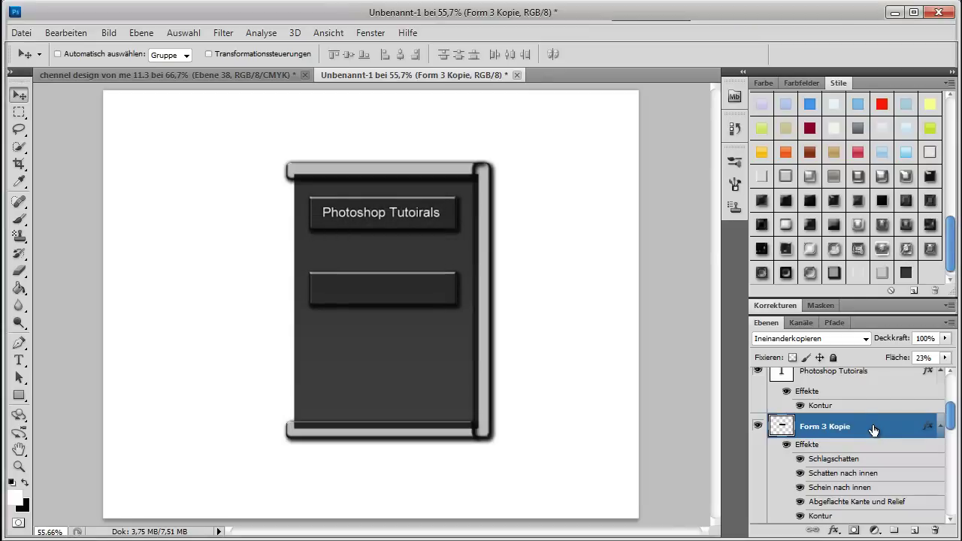
key(ctrl+j)
key(shift+Down)
key(shift+Down)
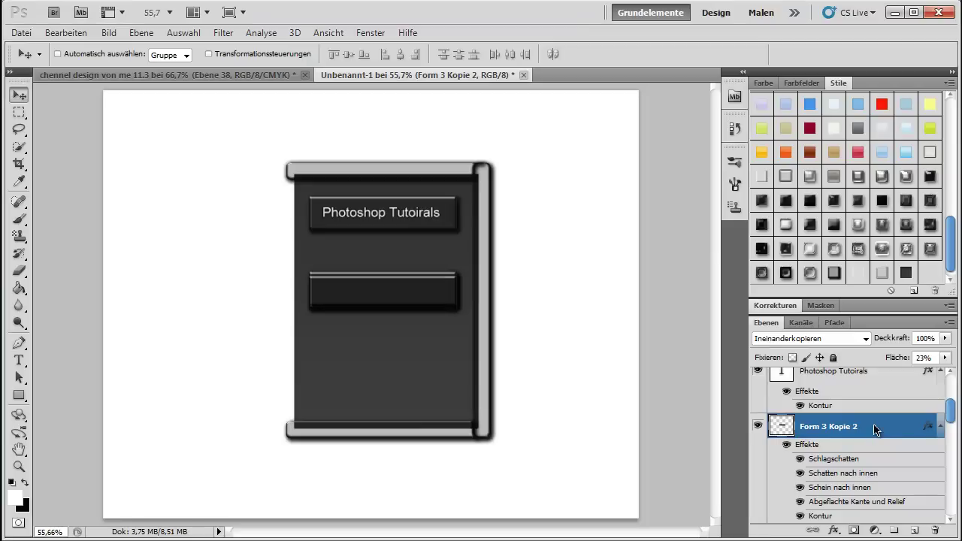
key(shift+Down)
key(shift+Down)
key(shift+Down)
key(shift+Down)
key(shift+Down)
key(shift+Down)
key(shift+Down)
key(shift+Down)
key(shift+Down)
key(shift+Down)
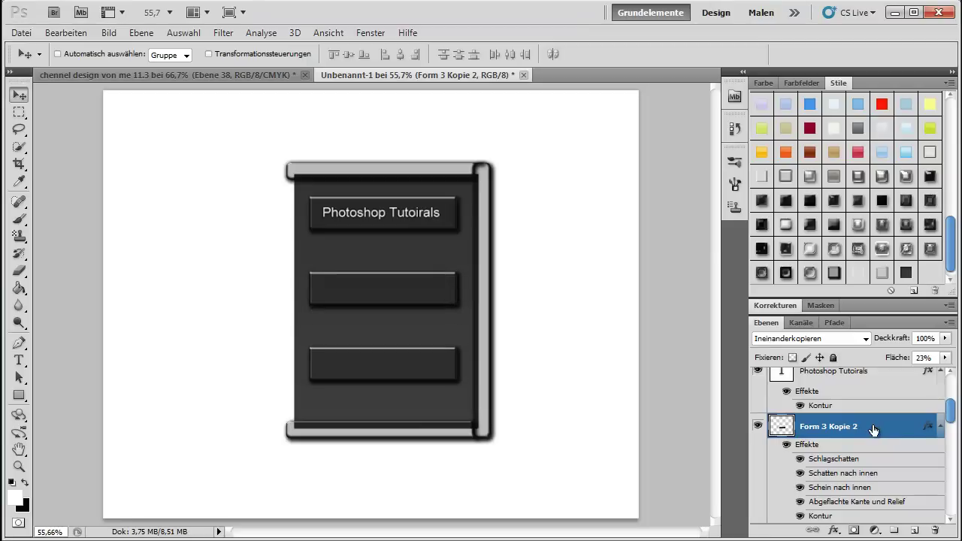
key(shift+Down)
key(shift+Down)
key(shift+Down)
key(shift+Down)
key(shift+Up)
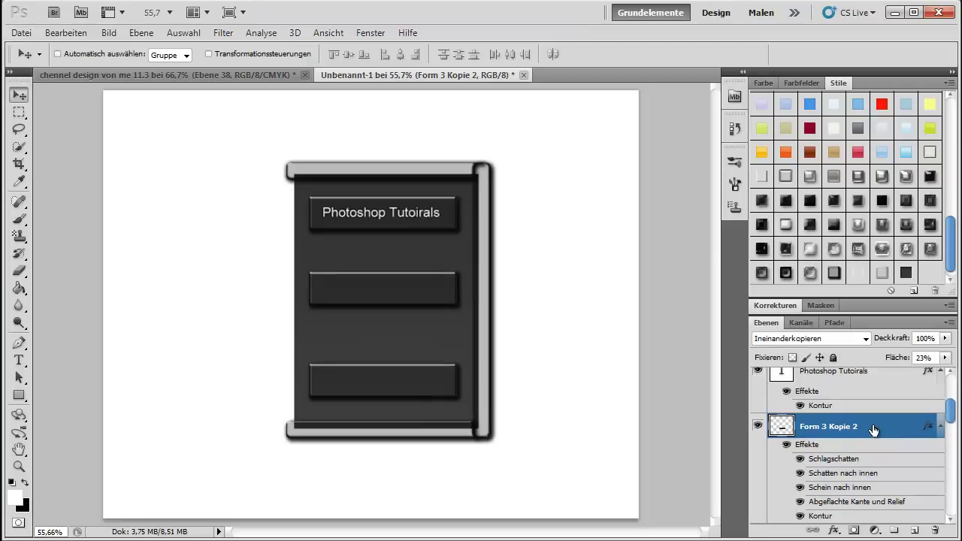
scroll(871, 401, up, 3)
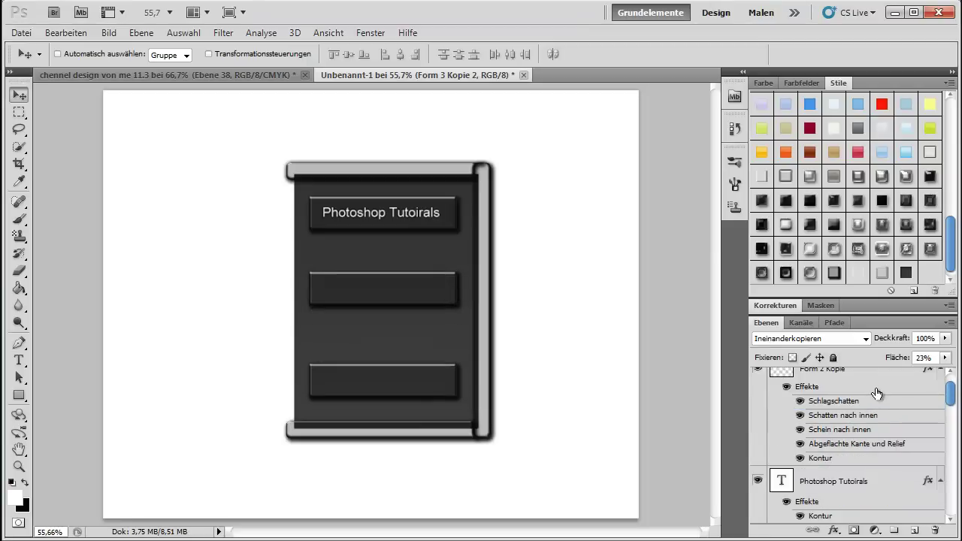
Duplicate the Photoshop Tutoirals label and move the copy onto the bottom button
click(880, 485)
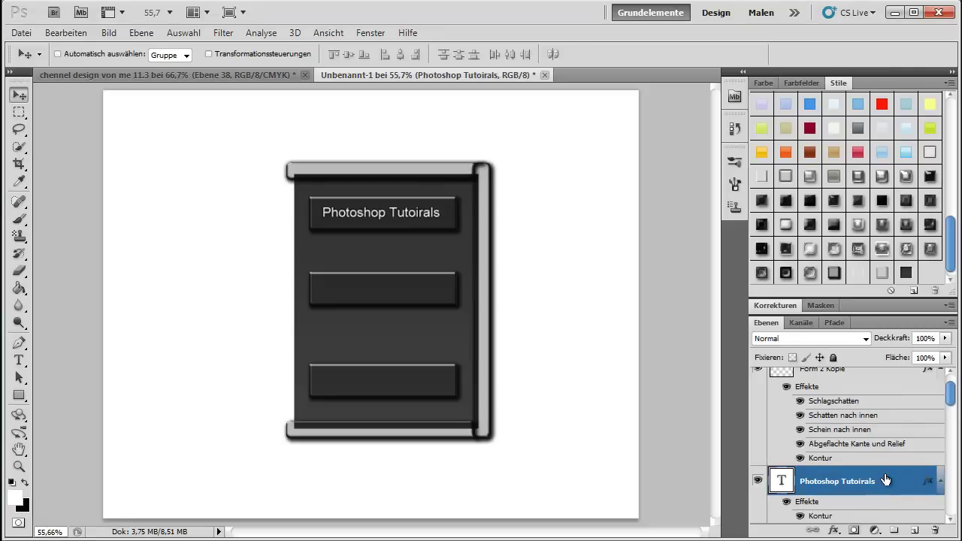
key(ctrl+j)
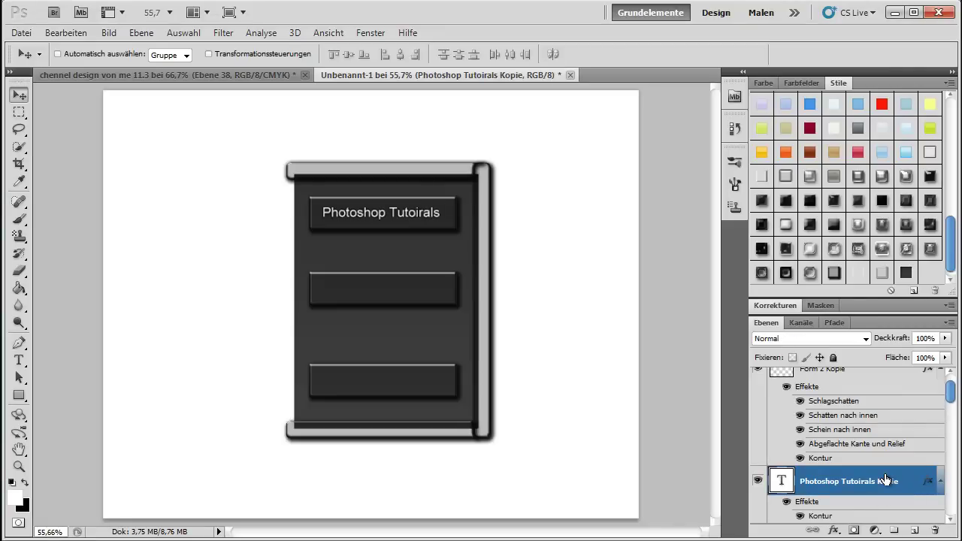
key(shift+Down)
key(shift+Down)
key(shift+Down)
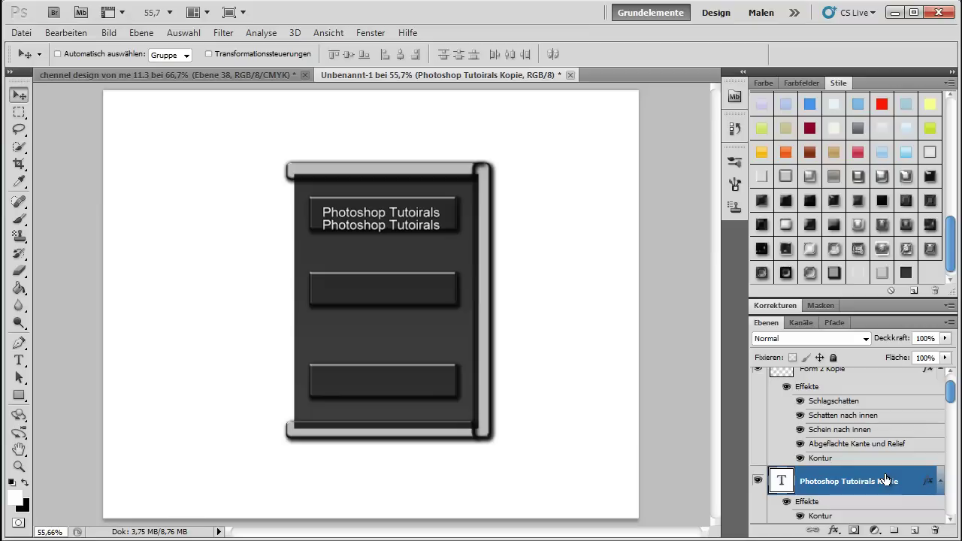
key(shift+Down)
key(shift+Down)
key(shift+Down)
key(shift+Down)
key(shift+Down)
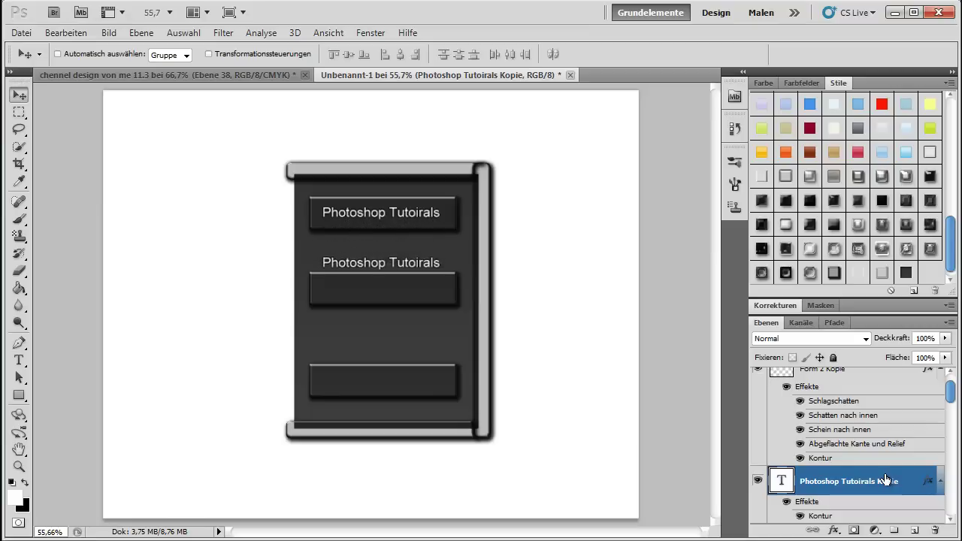
key(shift+Down)
key(shift+Down)
key(shift+Down)
key(shift+Down)
key(shift+Down)
key(shift+Down)
key(shift+Down)
key(shift+Down)
key(shift+Down)
key(shift+Down)
key(shift+Down)
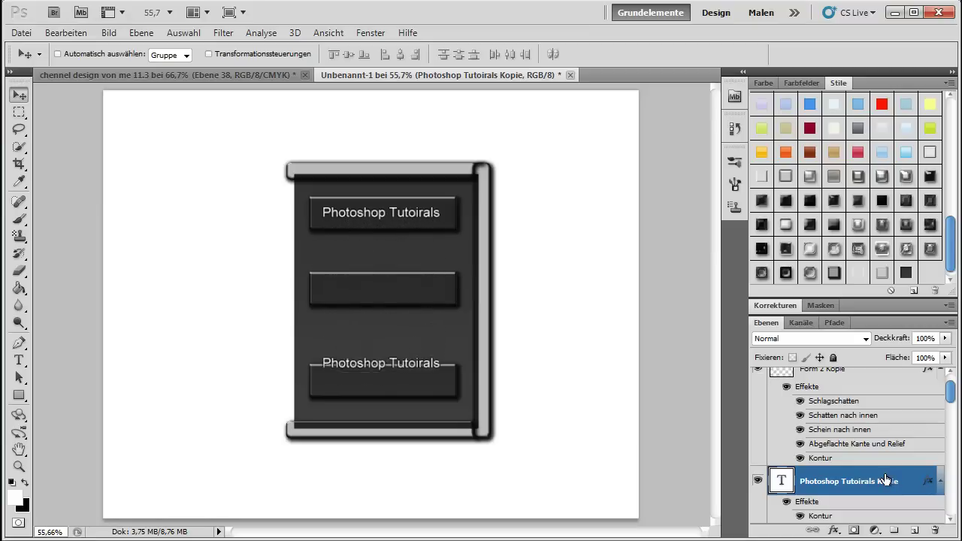
key(shift+Down)
key(shift+Down)
key(shift+Down)
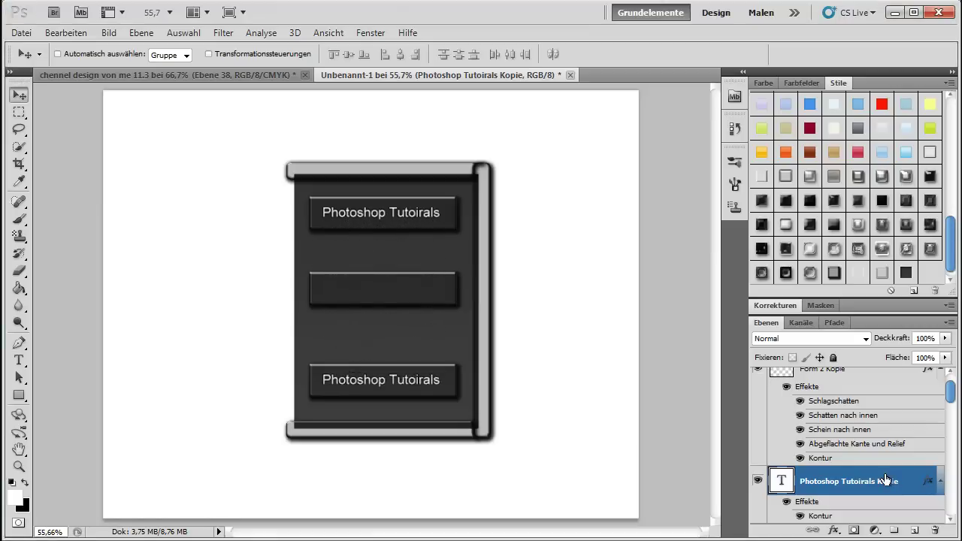
Duplicate the label again and settle the copy inside the middle button
key(ctrl+j)
key(shift+Up)
key(shift+Up)
key(shift+Up)
key(shift+Up)
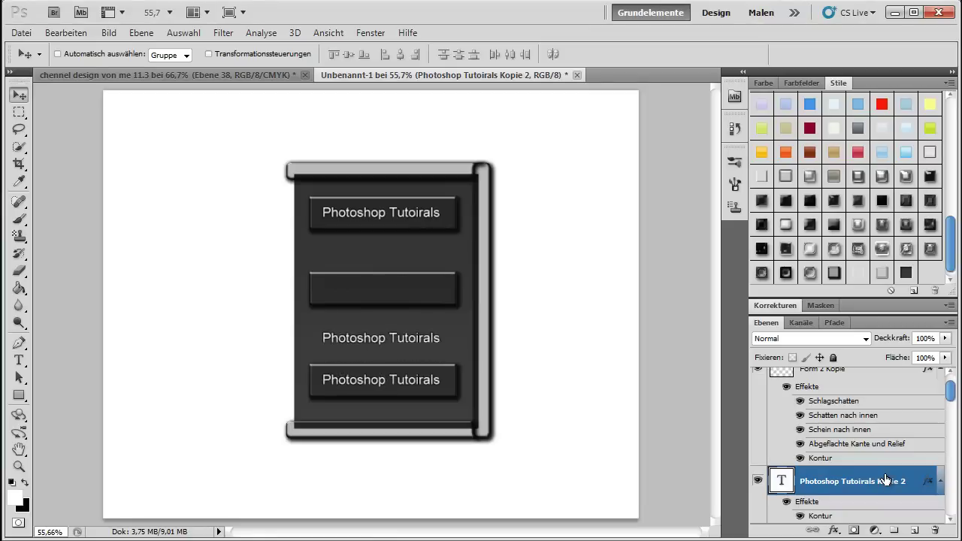
key(shift+Up)
key(shift+Up)
key(shift+Up)
key(shift+Up)
key(shift+Up)
key(shift+Up)
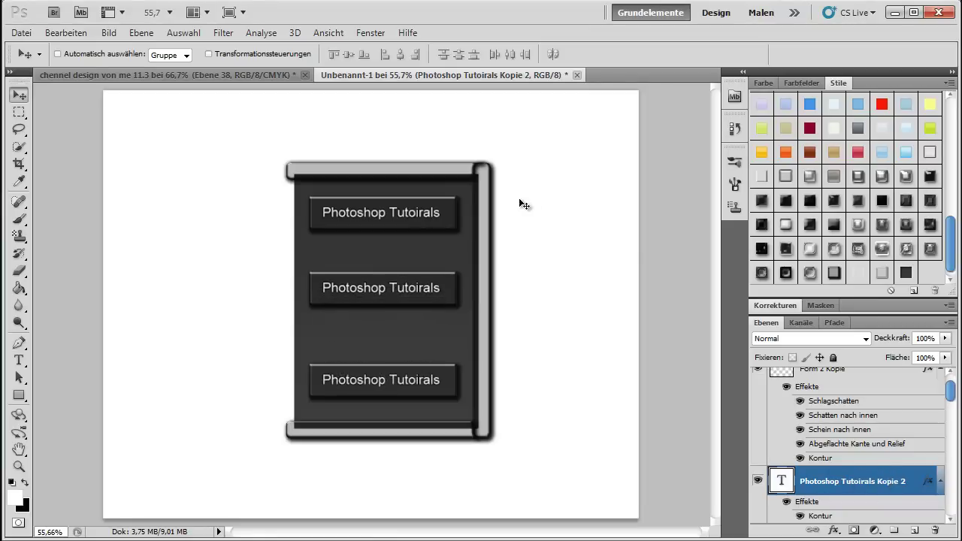
key(t)
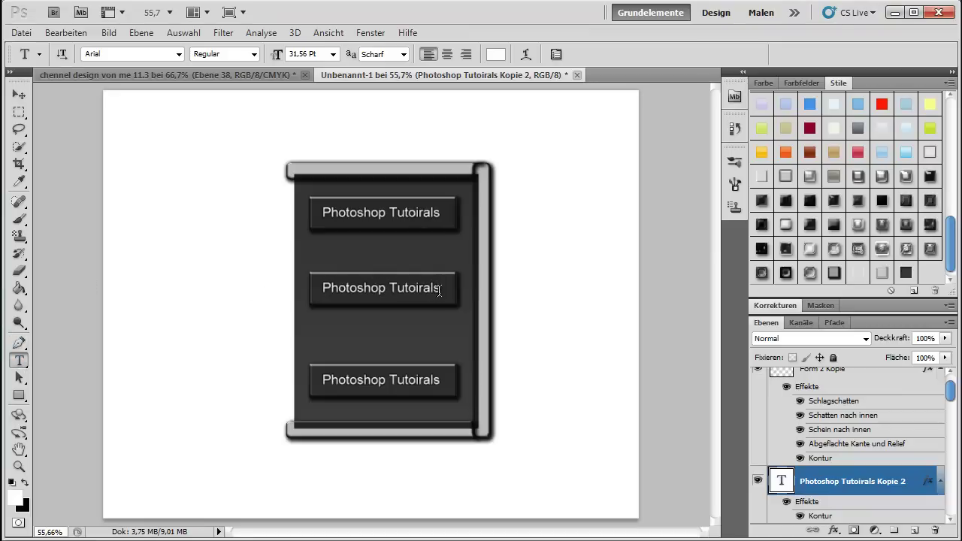
Retype the middle button's label as 'Cinema 4D Tutorials'
drag(438, 289, 121, 275)
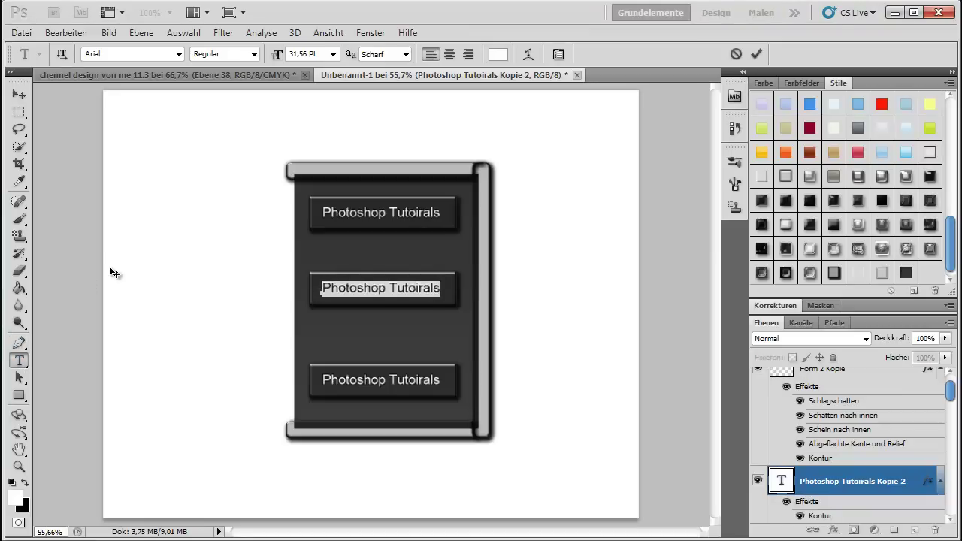
text(Cinema 4)
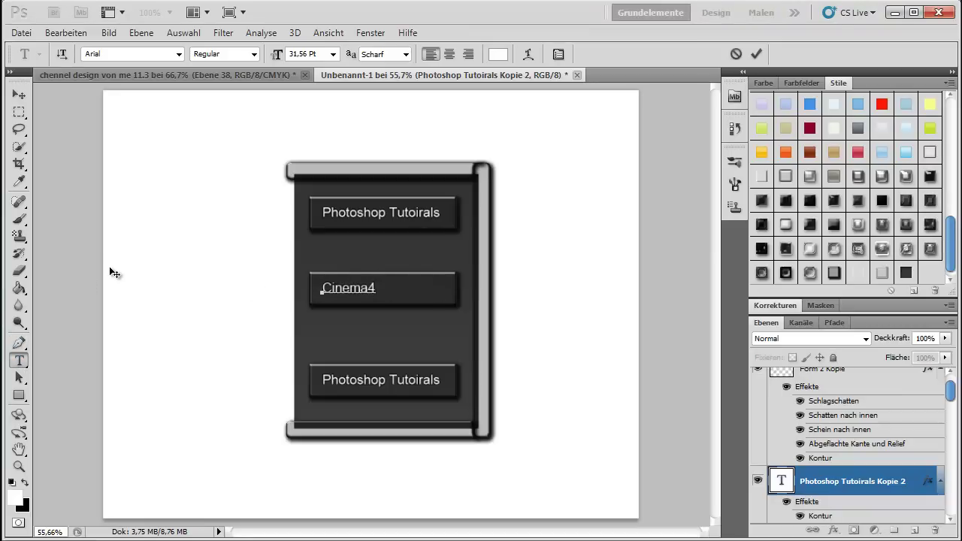
text(D Tutori)
text(als)
click(917, 486)
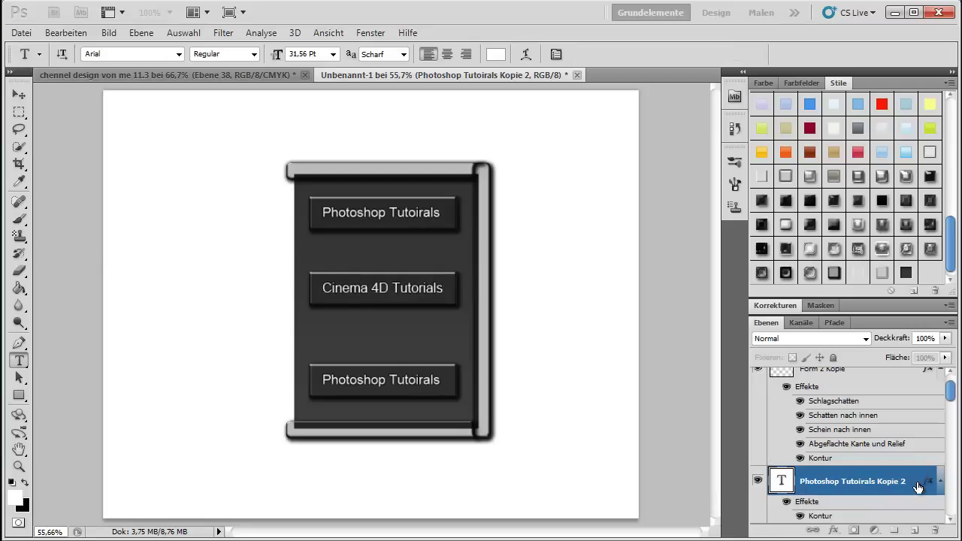
Relabel the bottom button 'Tipp & Tricks' and nudge it slightly right
click(869, 427)
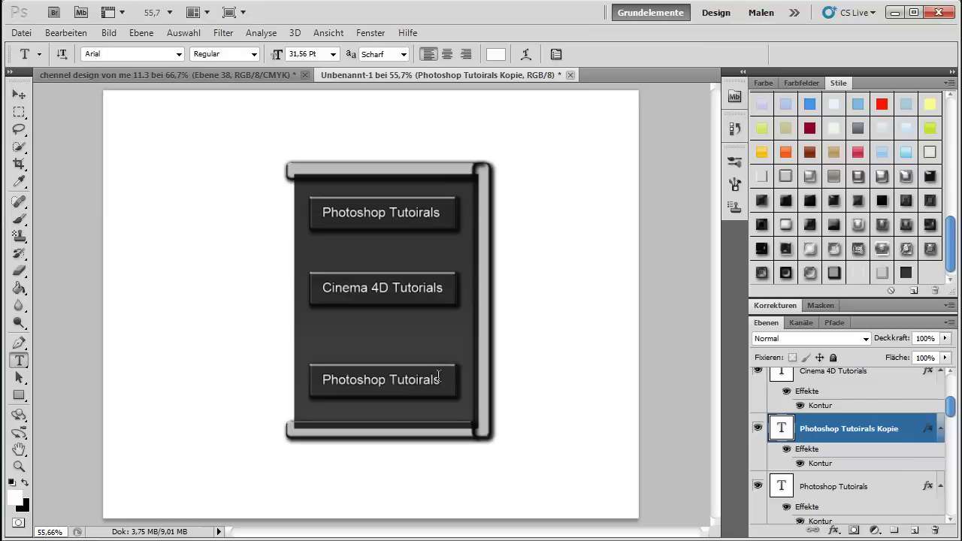
drag(438, 378, 243, 368)
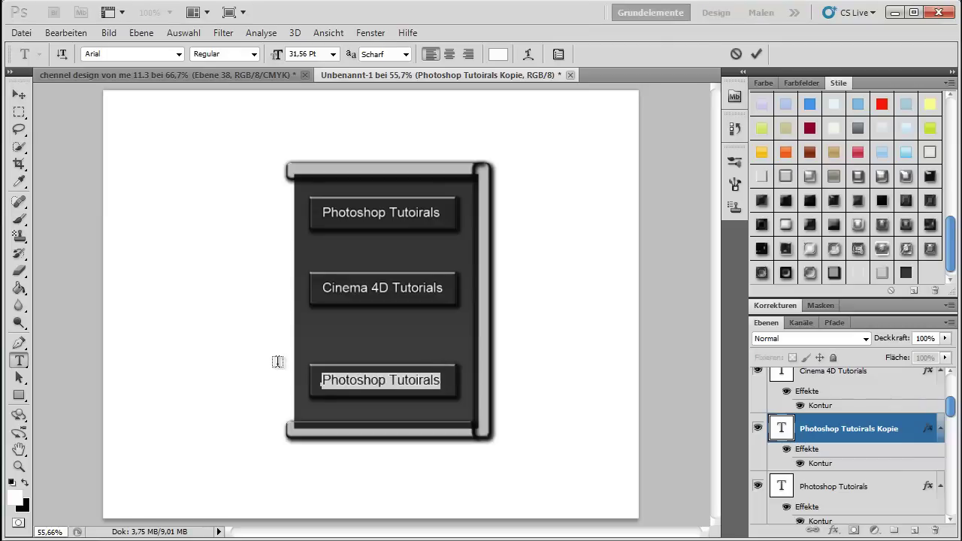
text(Tipp &)
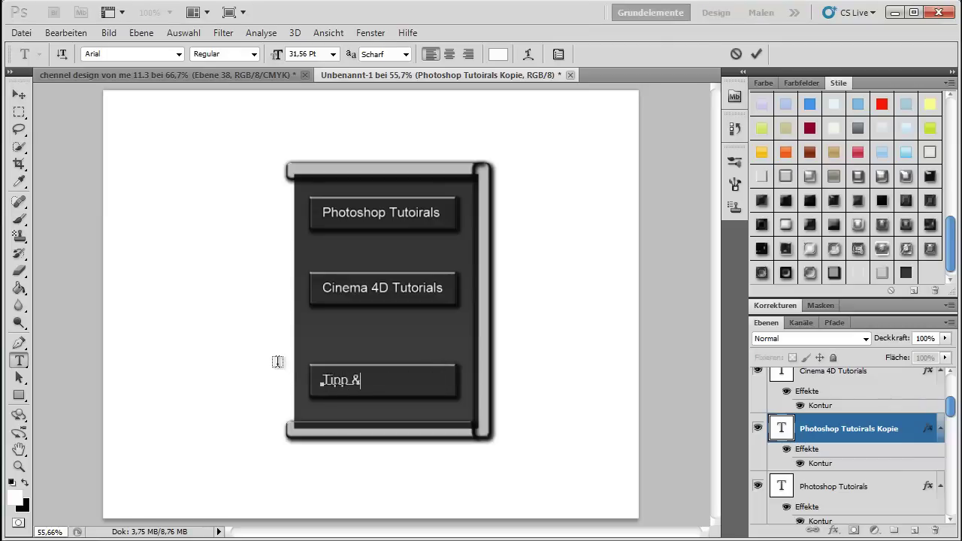
text( Tricks)
click(913, 436)
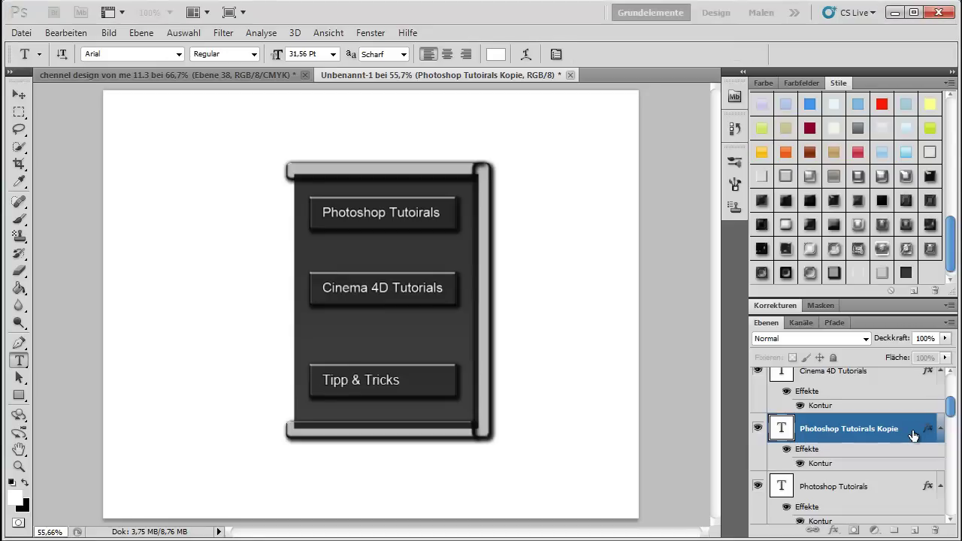
key(v)
key(shift+Right)
key(shift+Right)
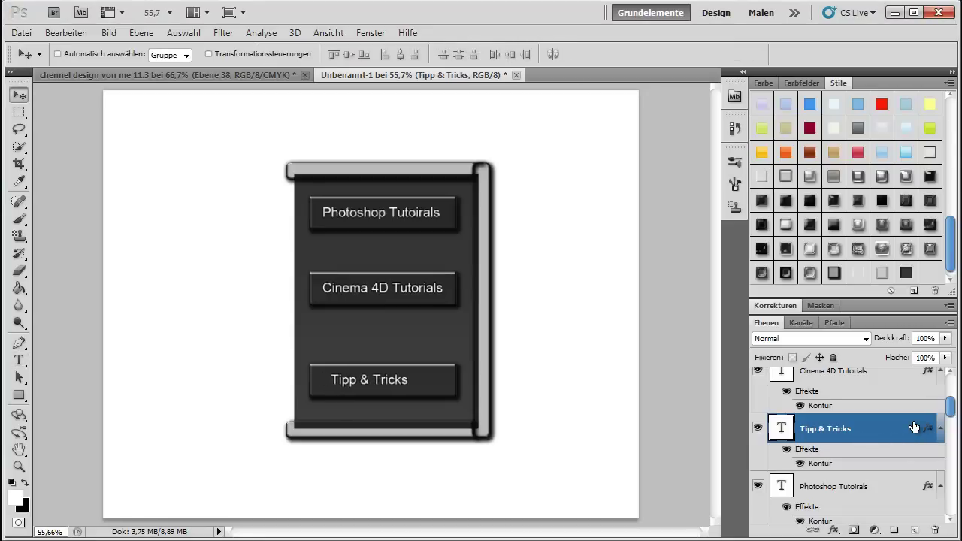
key(shift+Right)
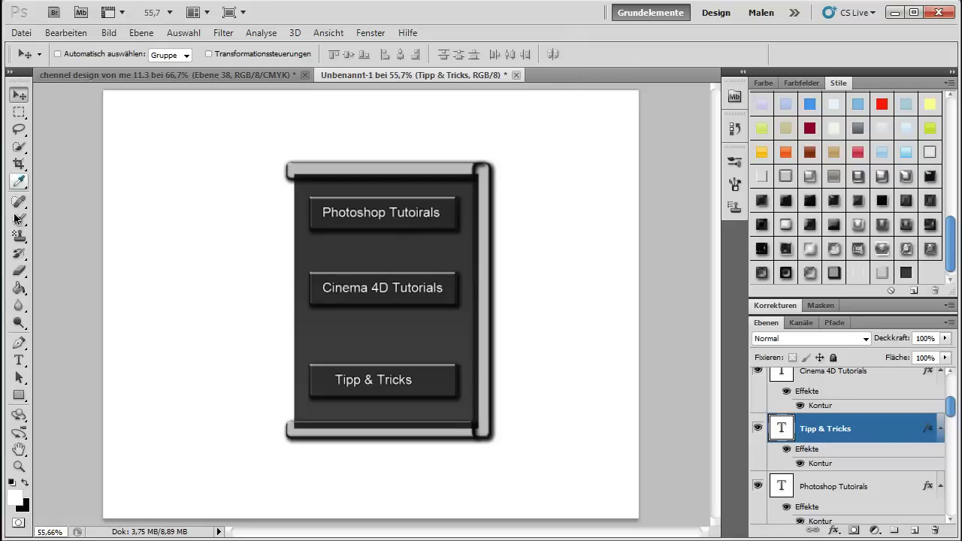
Draw tall rectangle Form 4 at the left, move it atop the layers, apply a textured grey style
click(19, 395)
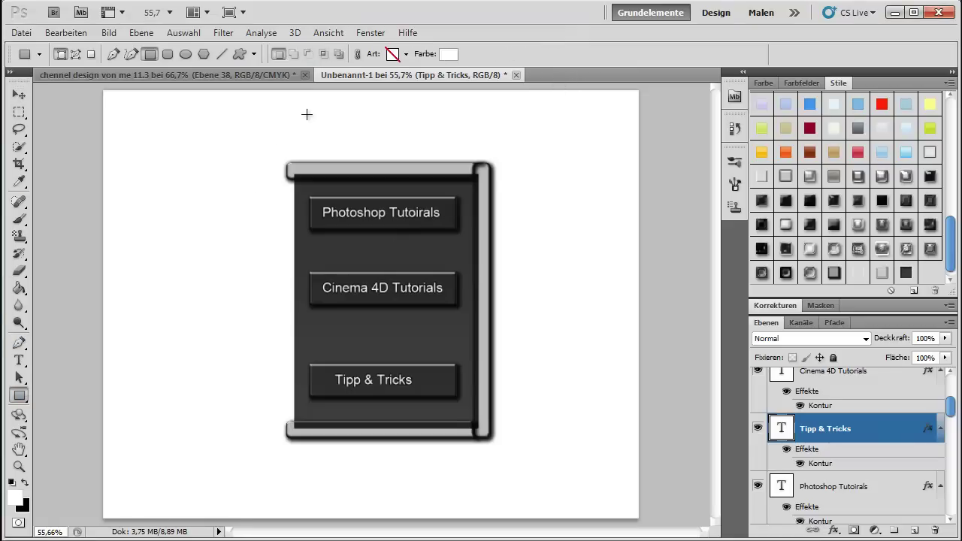
drag(307, 115, 33, 524)
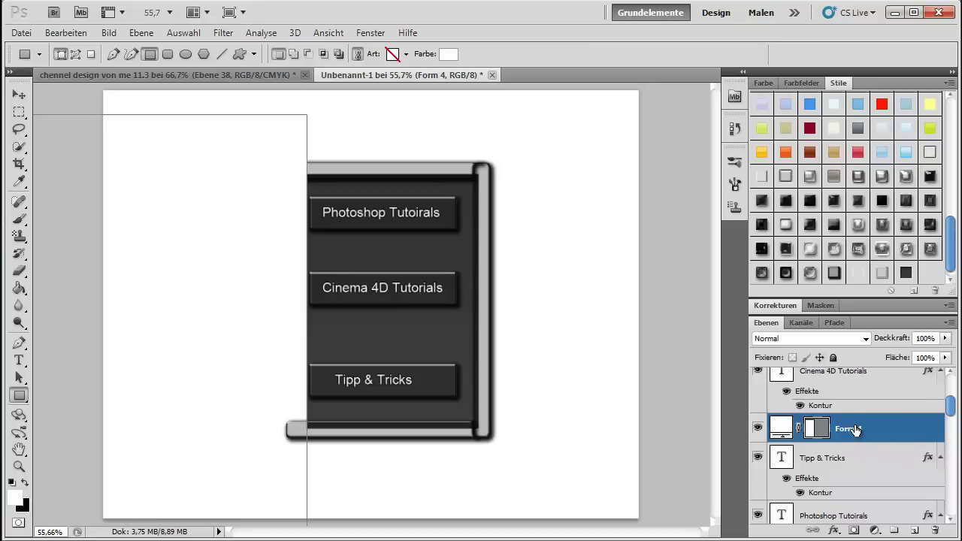
drag(854, 429, 864, 343)
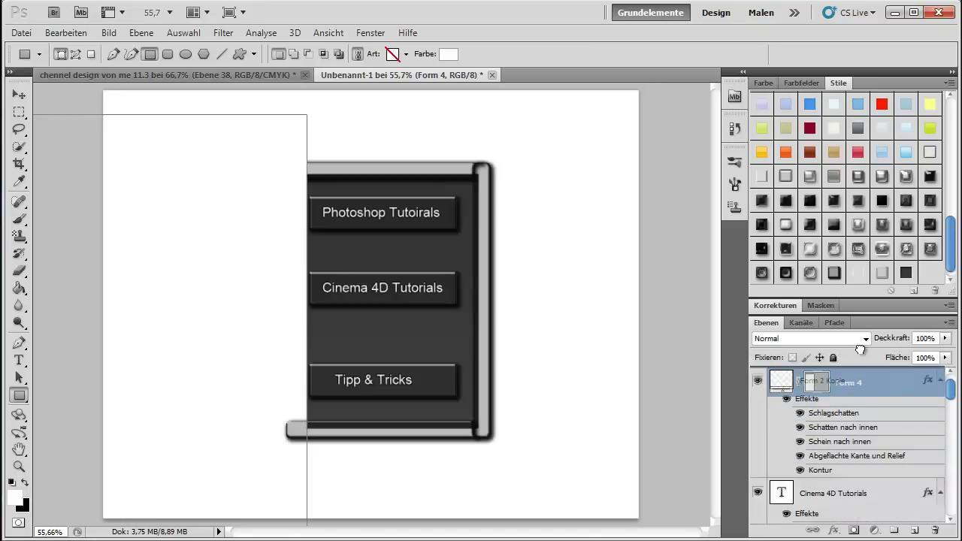
drag(864, 343, 838, 403)
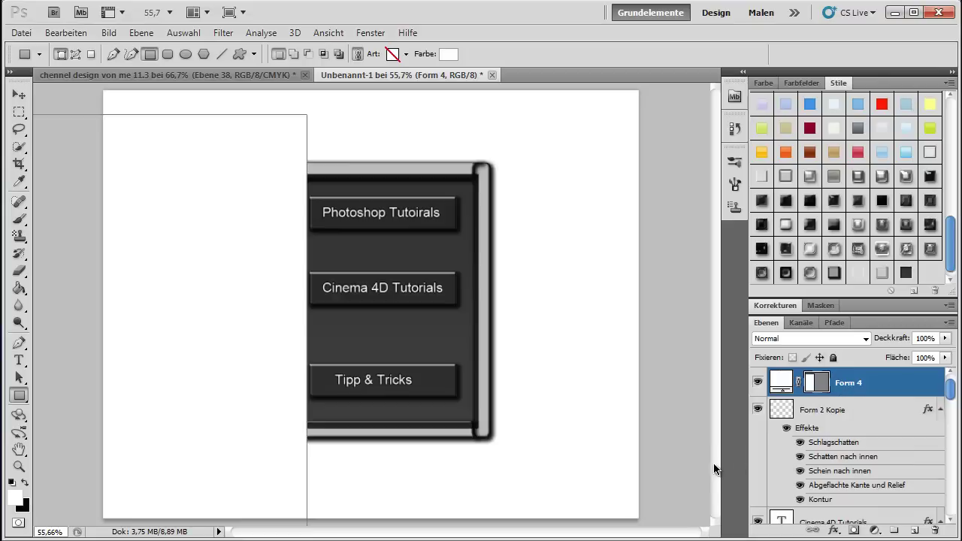
click(795, 185)
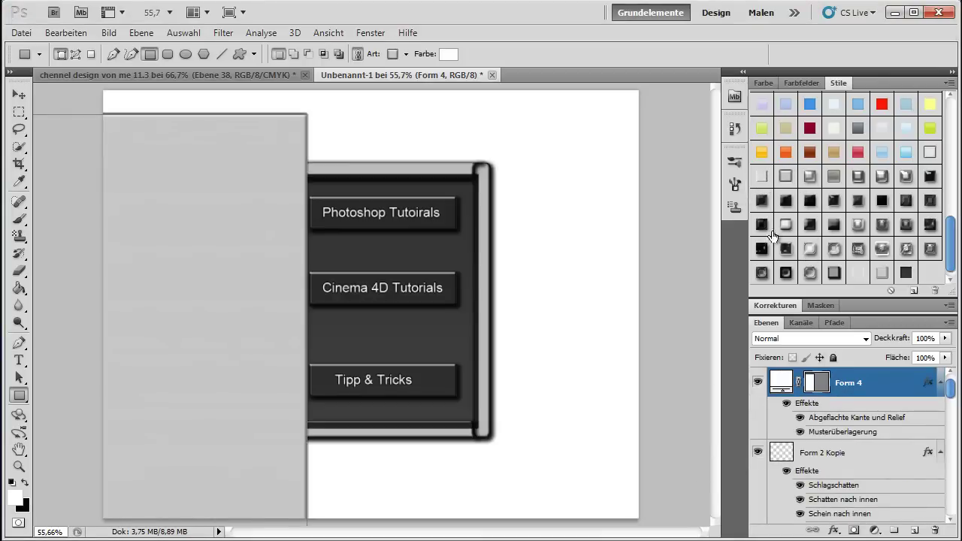
Rasterize the Form 4 shape layer and minimize Photoshop to the desktop
right_click(883, 384)
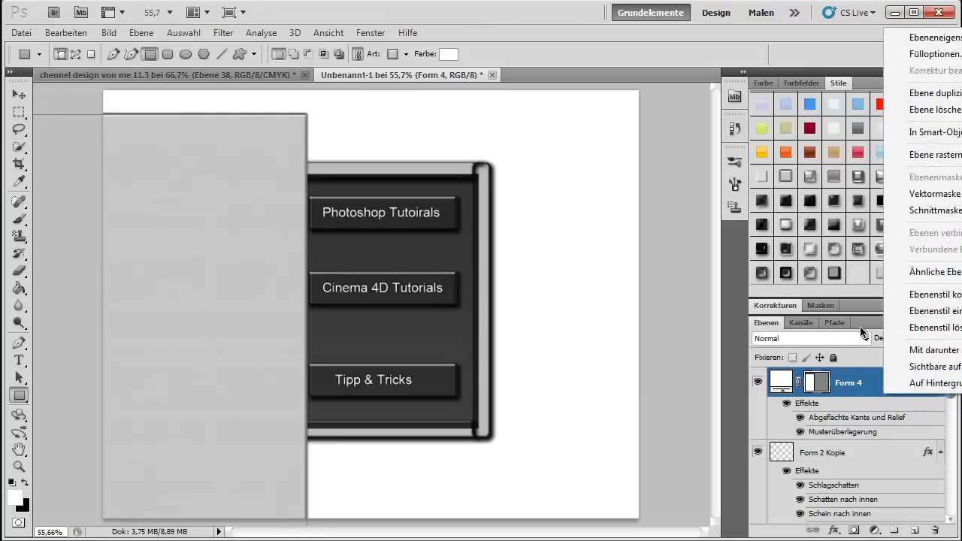
right_click(845, 379)
click(894, 131)
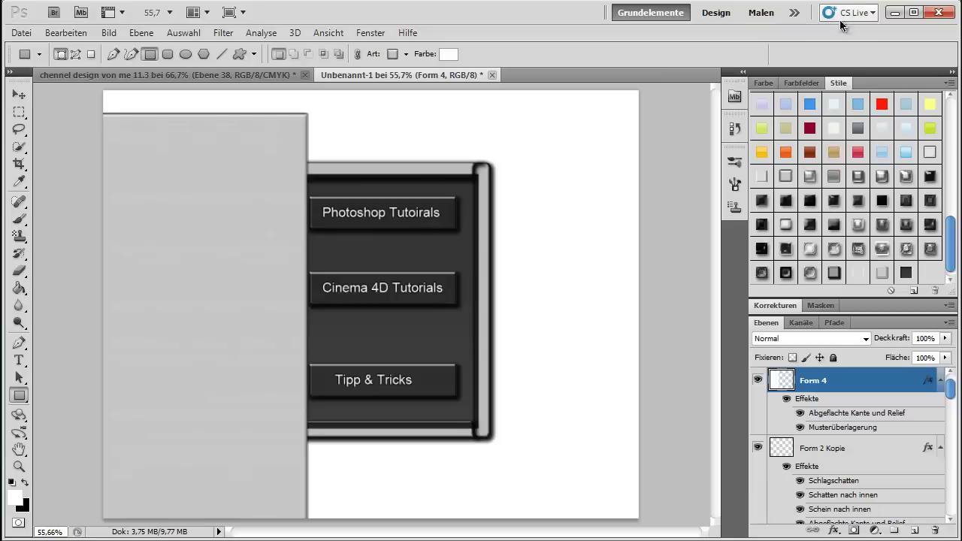
click(893, 13)
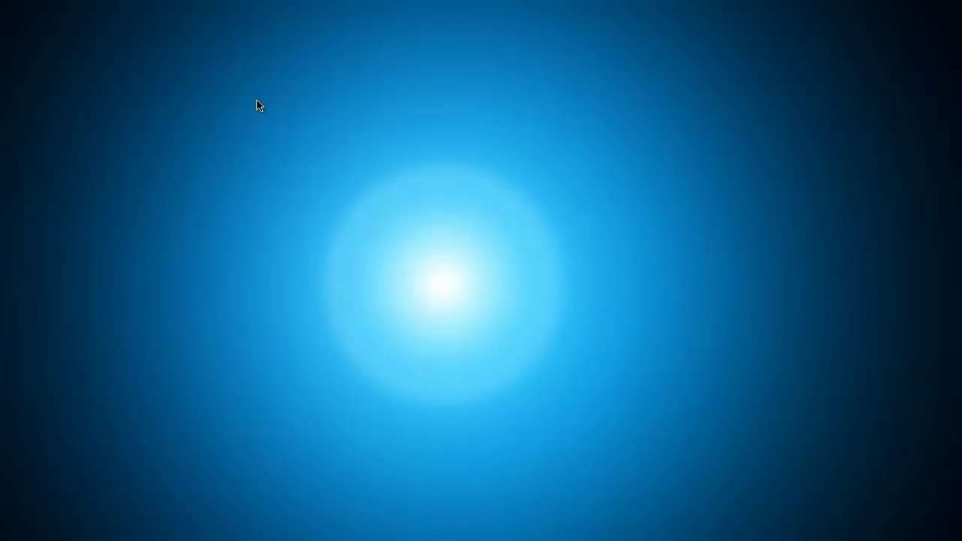
drag(256, 105, 571, 380)
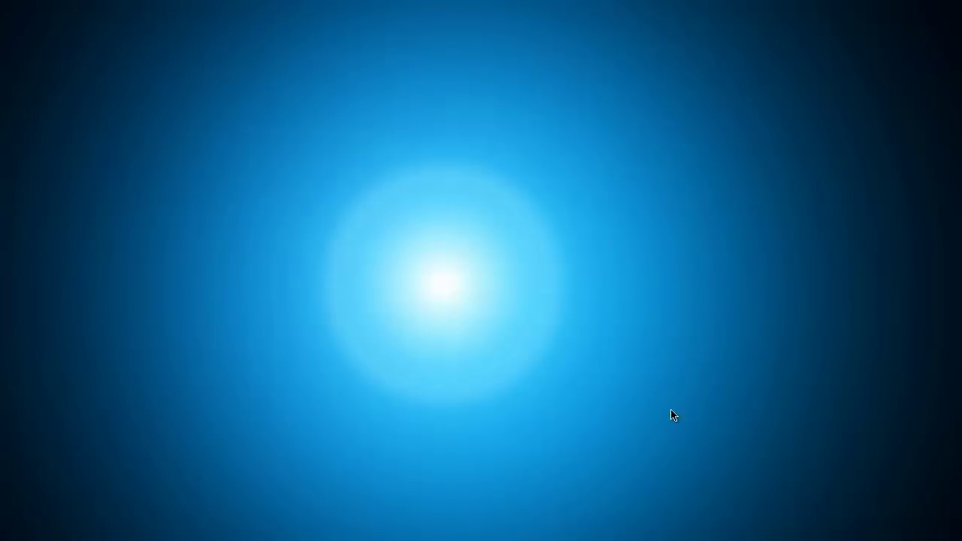